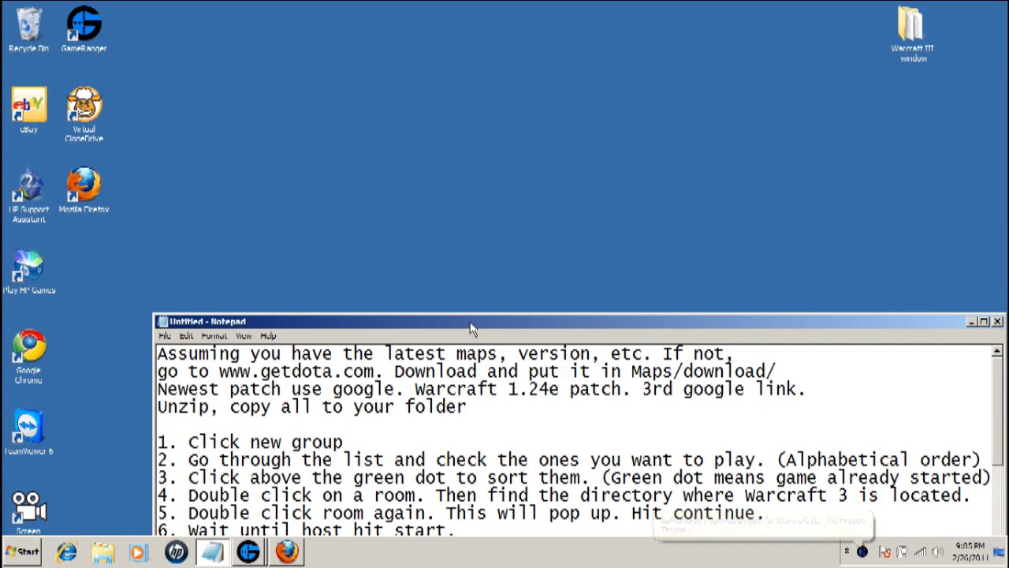
# - Nudge the Notepad window with the DotA setup notes a little higher on the desktop
pyautogui.moveTo(470, 326); pyautogui.dragTo(463, 300)
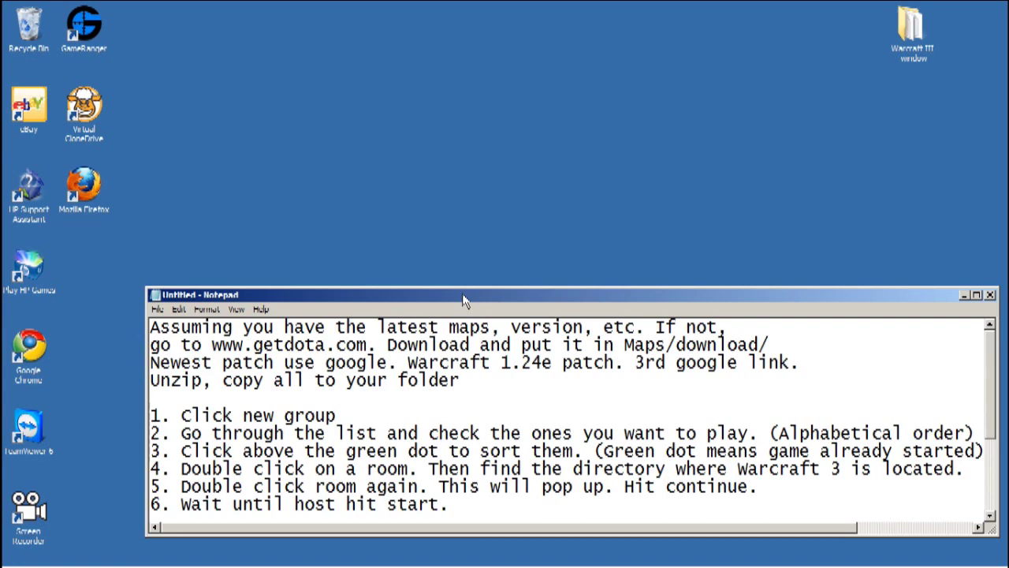
pyautogui.doubleClick(87, 201)
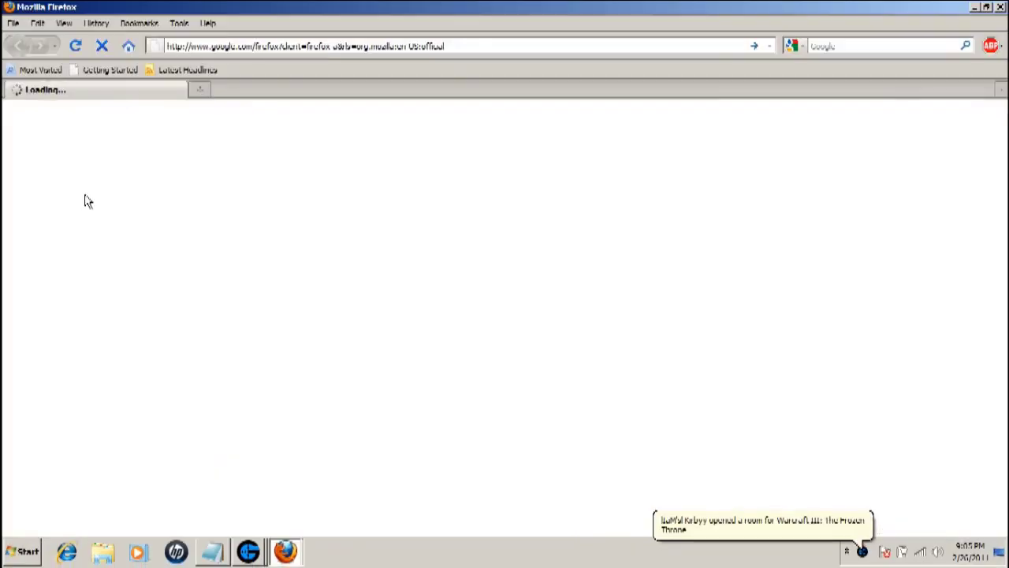
# - Load getdota.com in Firefox, then minimize the browser
pyautogui.click(318, 52)
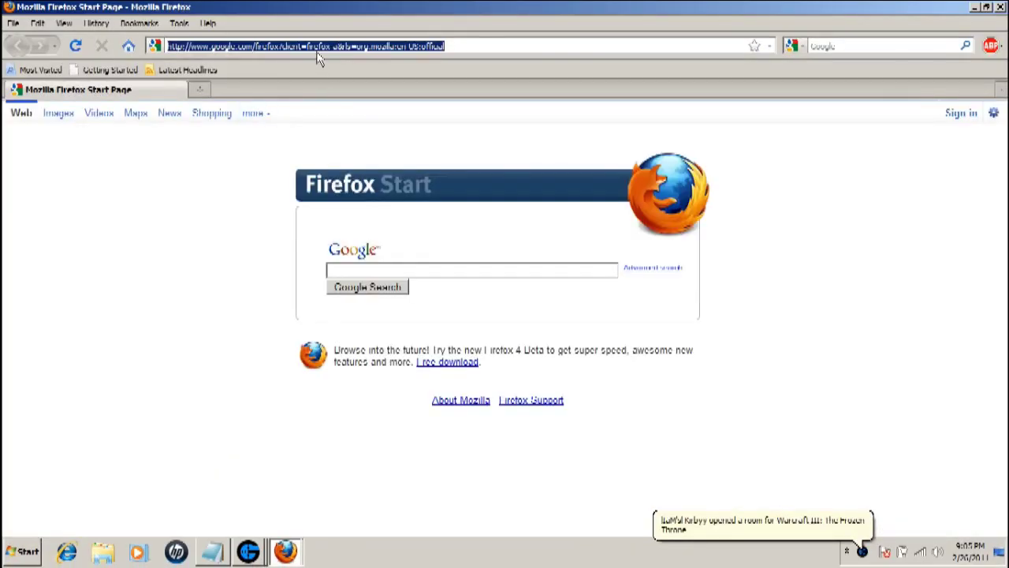
pyautogui.write('getdota.com')
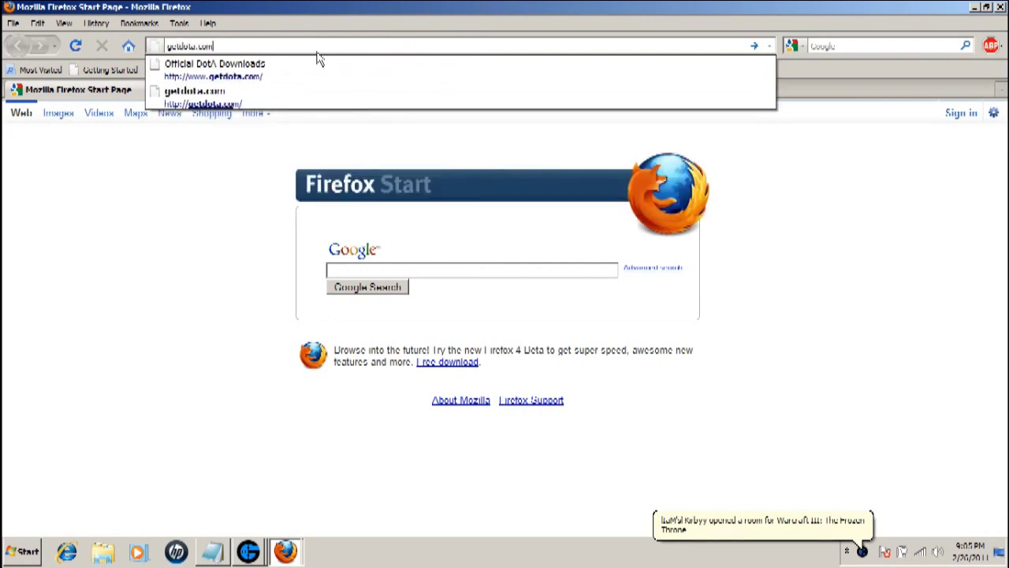
pyautogui.press('Return')
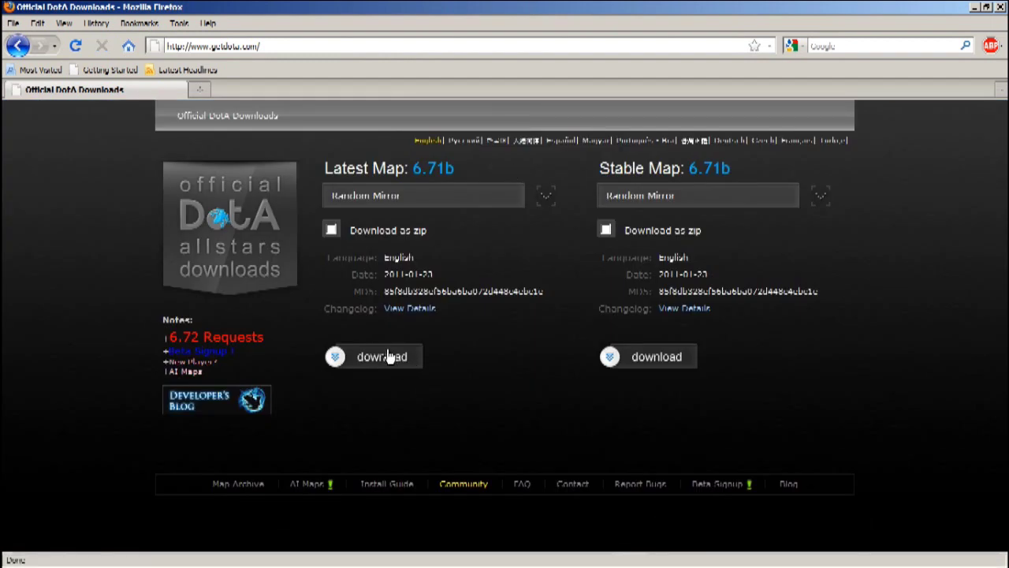
pyautogui.click(976, 7)
pyautogui.doubleClick(914, 35)
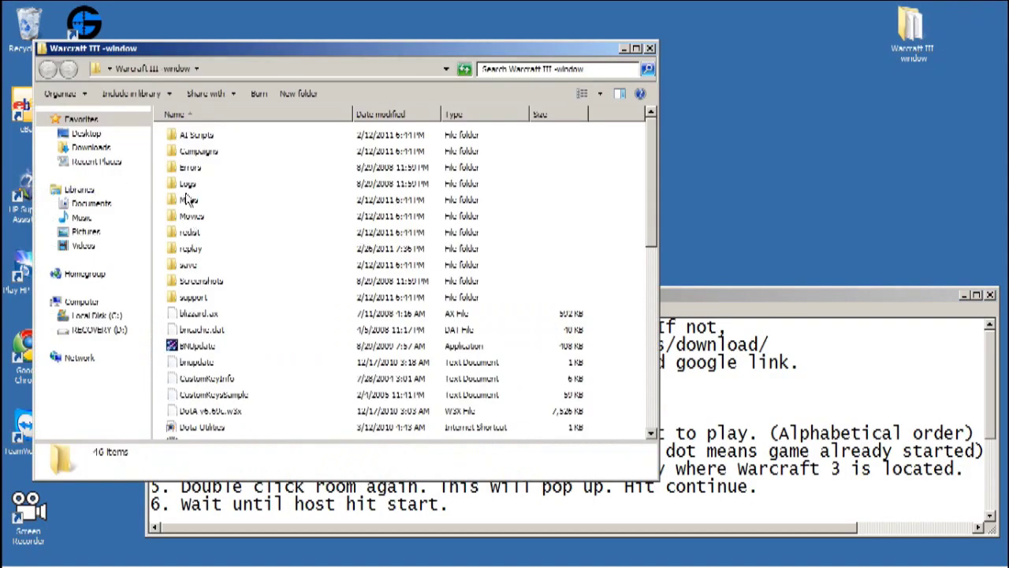
# - Confirm DotA v6.71b.w3x is in Warcraft III's Maps\Download folder, then close Explorer
pyautogui.doubleClick(189, 200)
pyautogui.doubleClick(197, 136)
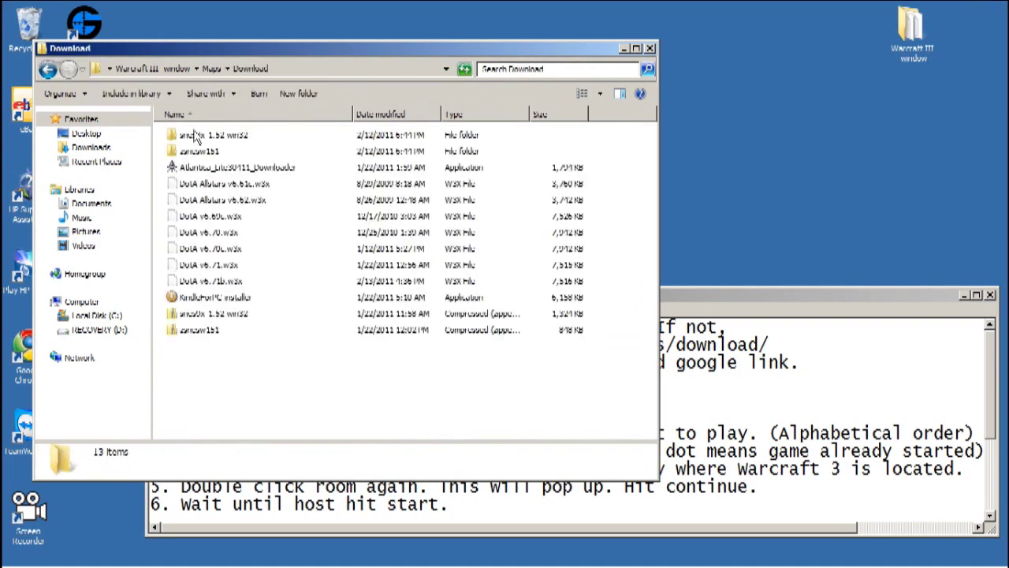
pyautogui.click(213, 283)
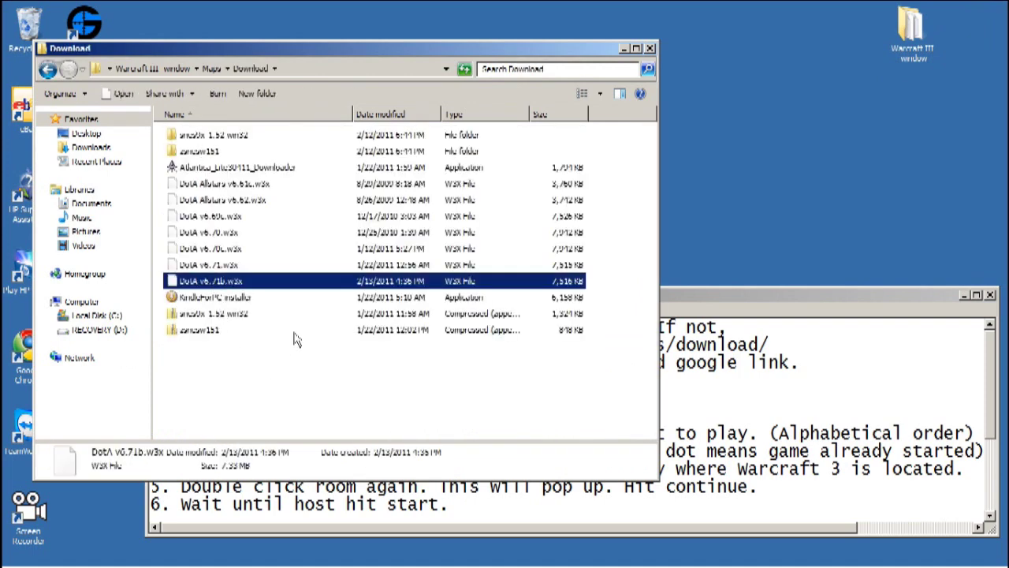
pyautogui.click(650, 49)
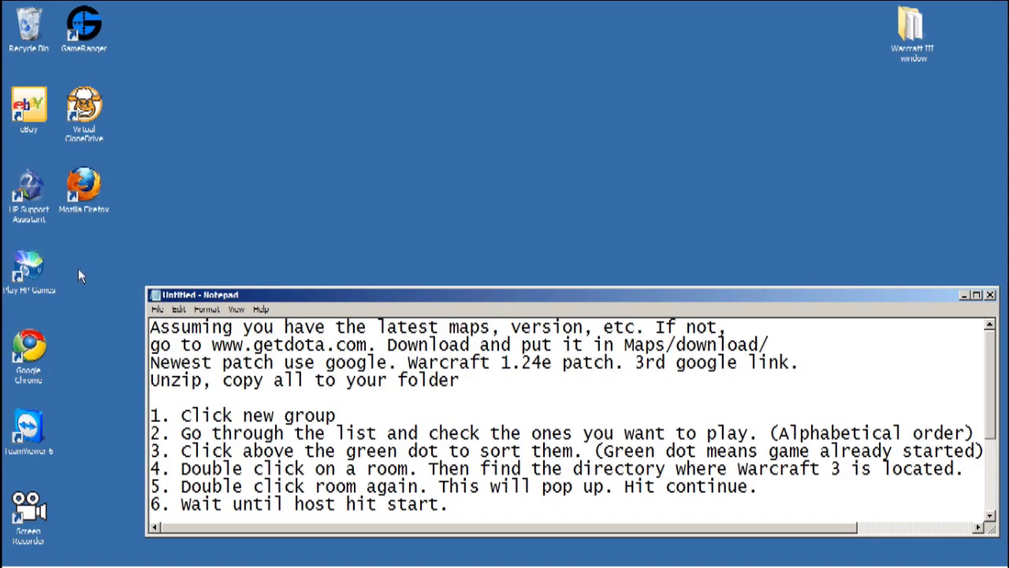
# - Google 'warcraft 1.24e patch' and open the dota-blog Warcraft 1.24e Switcher page
pyautogui.doubleClick(83, 191)
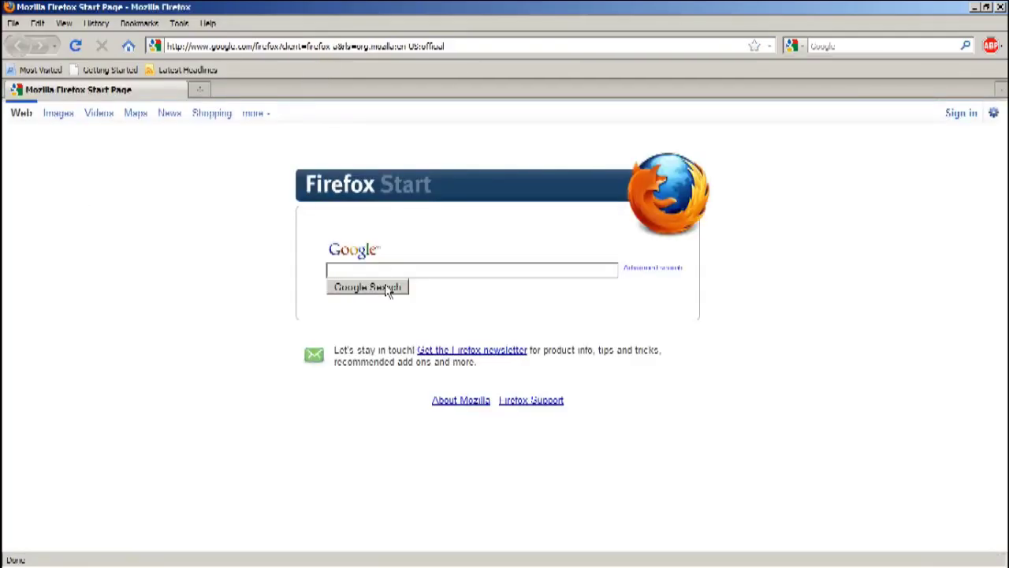
pyautogui.write('war')
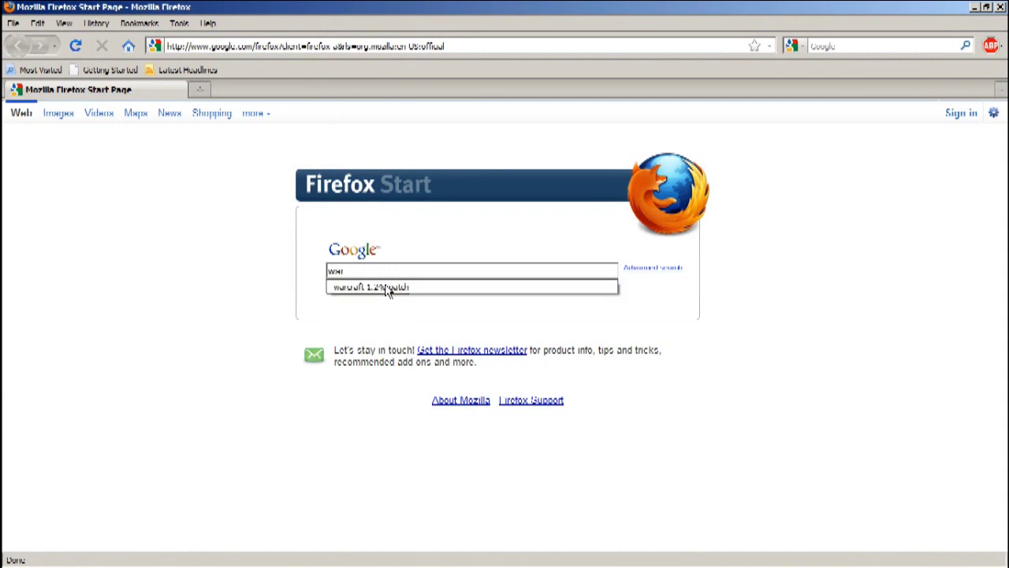
pyautogui.click(387, 288)
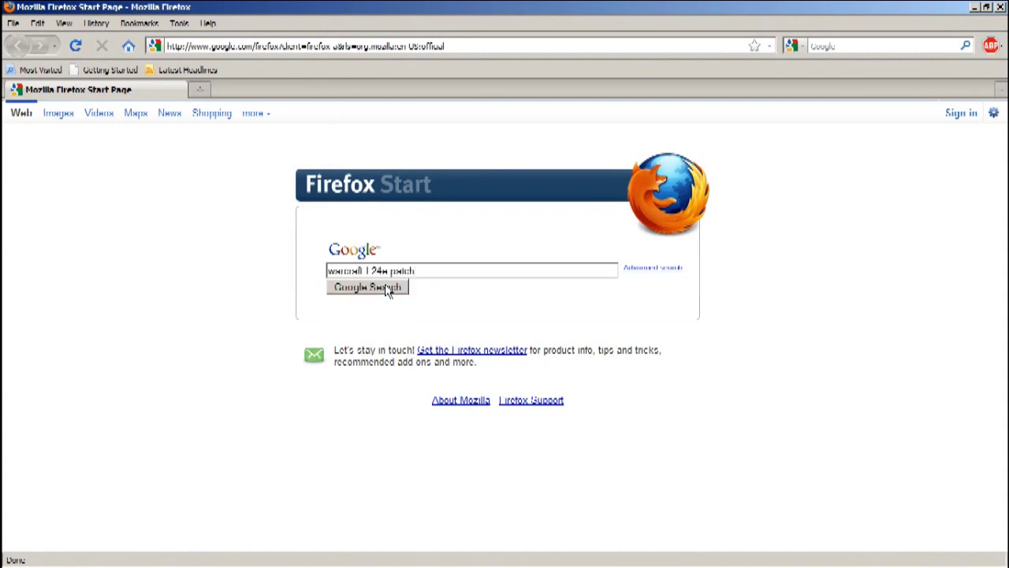
pyautogui.click(386, 289)
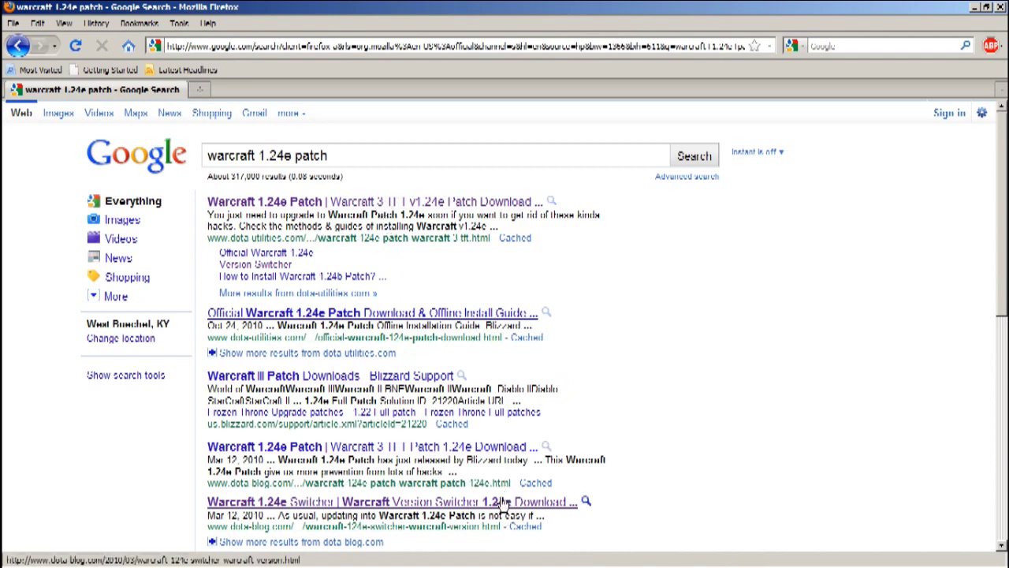
pyautogui.click(349, 503)
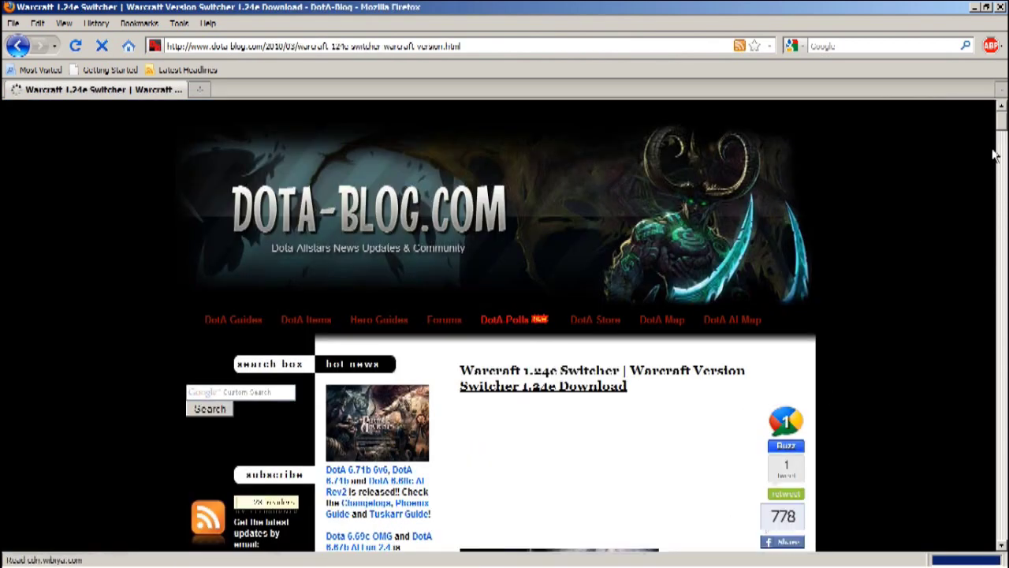
# - Scroll the dota-blog page down to the Warcraft TFT 1.24e Zip File download links
pyautogui.moveTo(1002, 118)
pyautogui.mouseDown()
pyautogui.moveTo(1001, 146)
pyautogui.moveTo(1002, 135)
pyautogui.mouseUp()
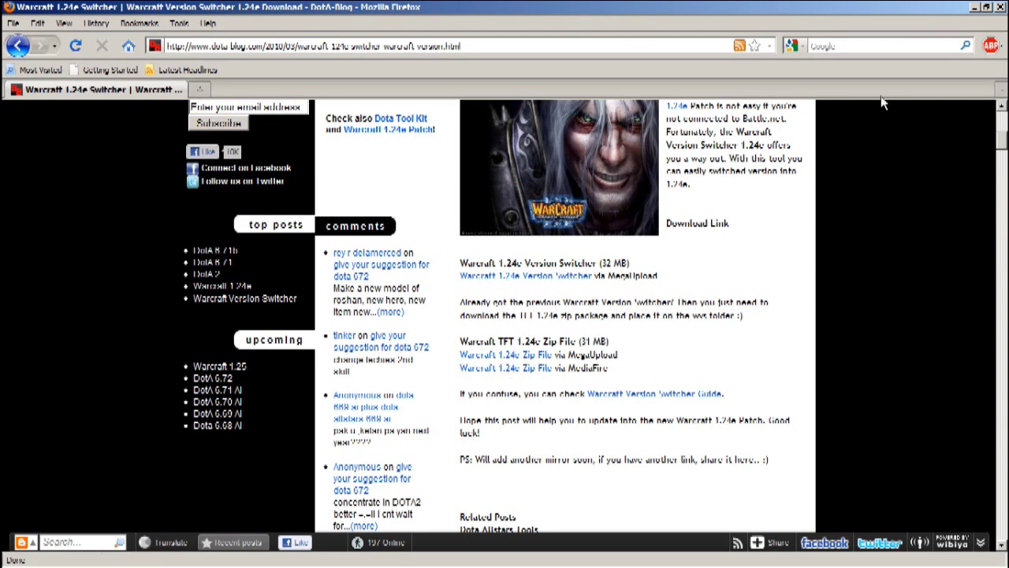
pyautogui.click(1002, 6)
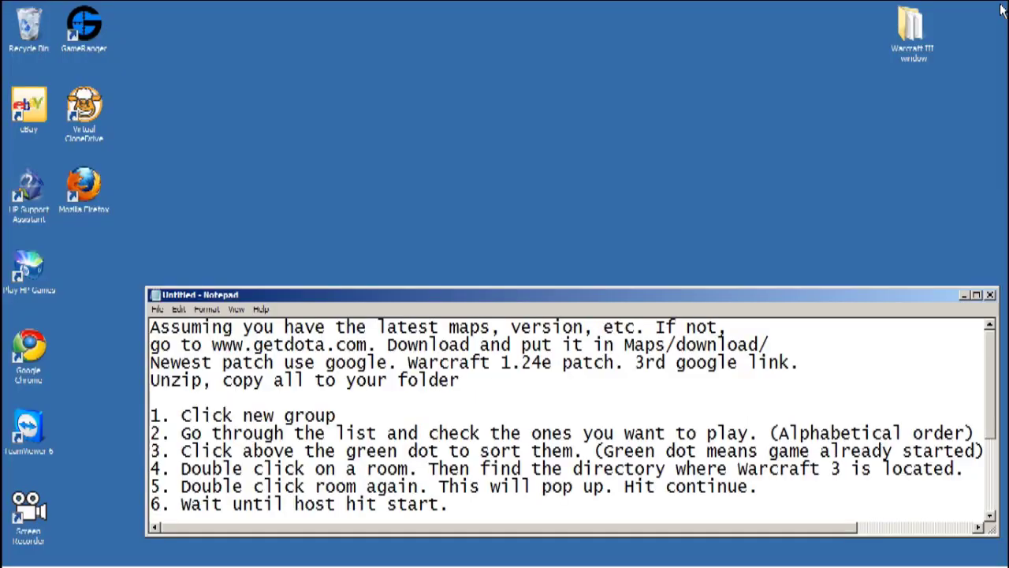
pyautogui.doubleClick(909, 35)
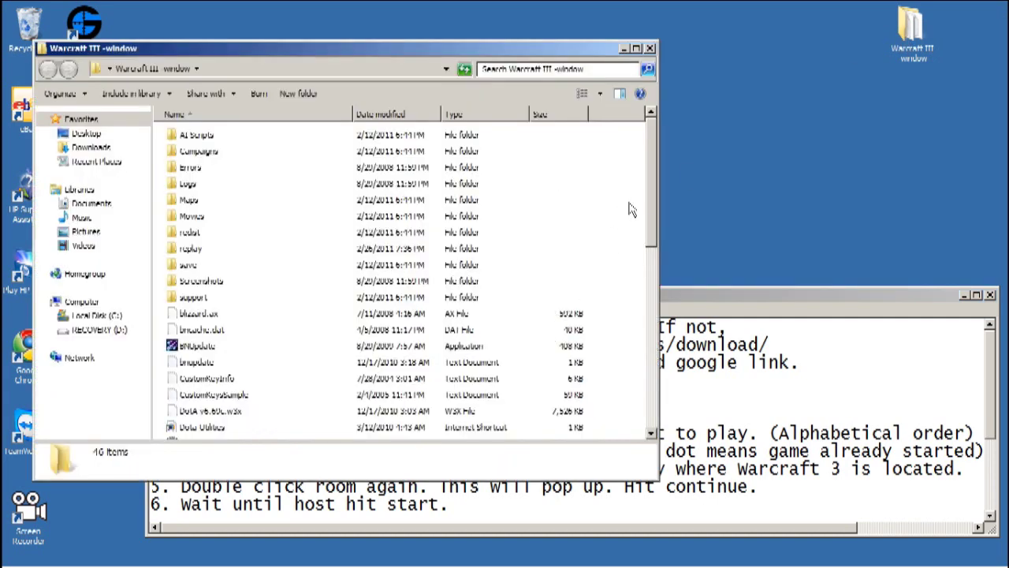
pyautogui.moveTo(651, 202); pyautogui.dragTo(626, 408)
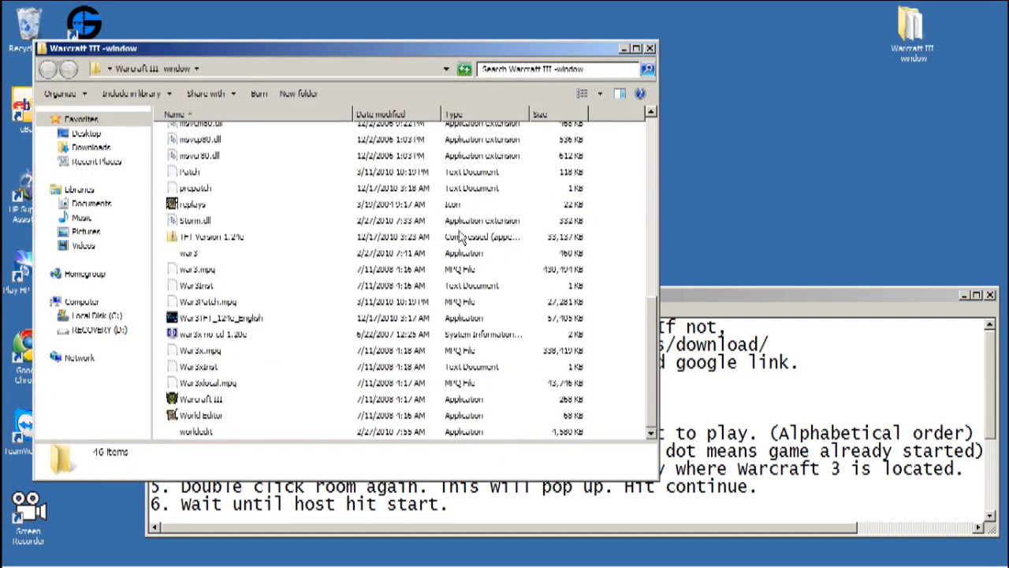
pyautogui.click(649, 49)
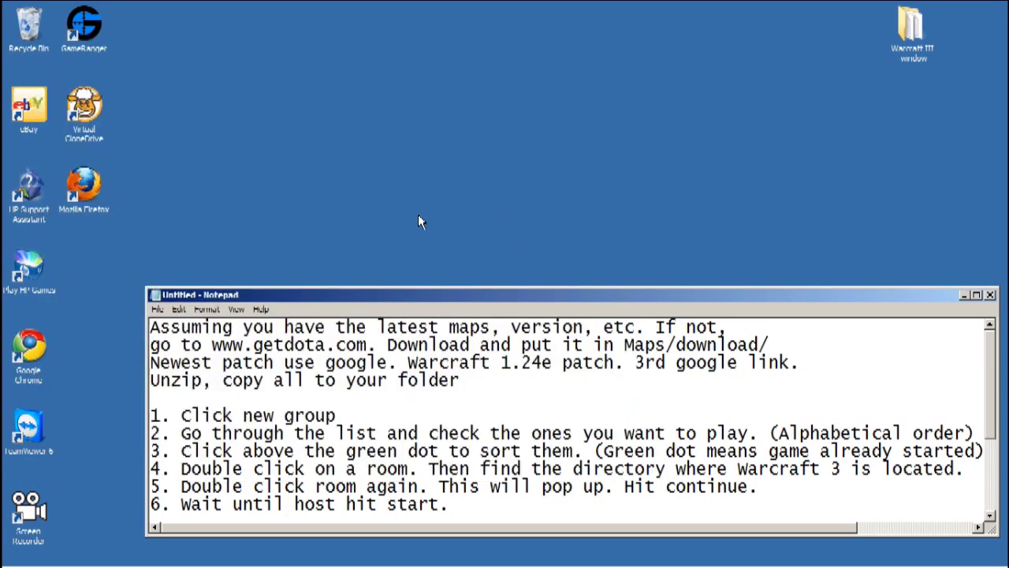
# - Launch GameRanger, hide the friends list, and start a new game group named DOTA
pyautogui.doubleClick(84, 25)
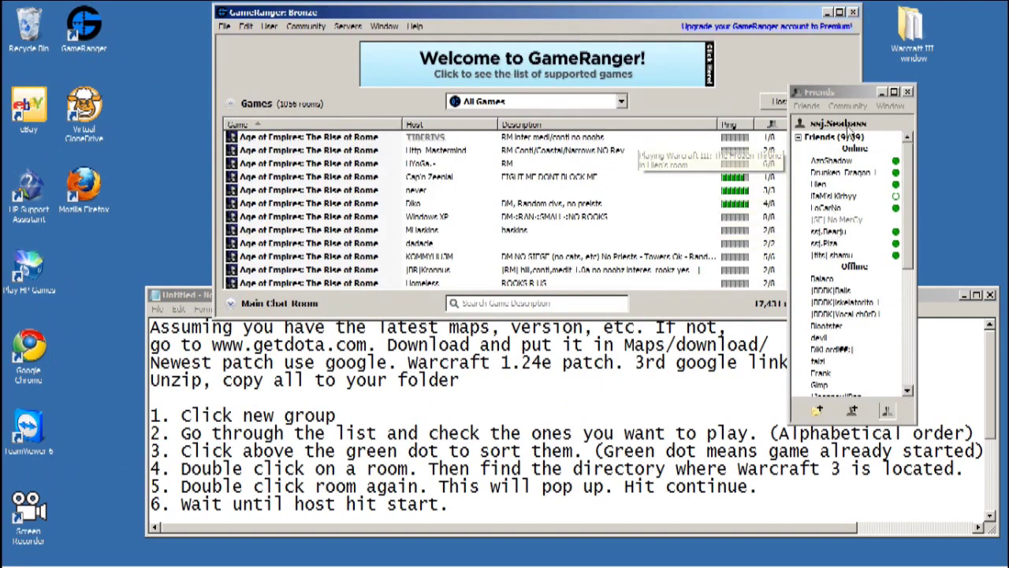
pyautogui.click(907, 91)
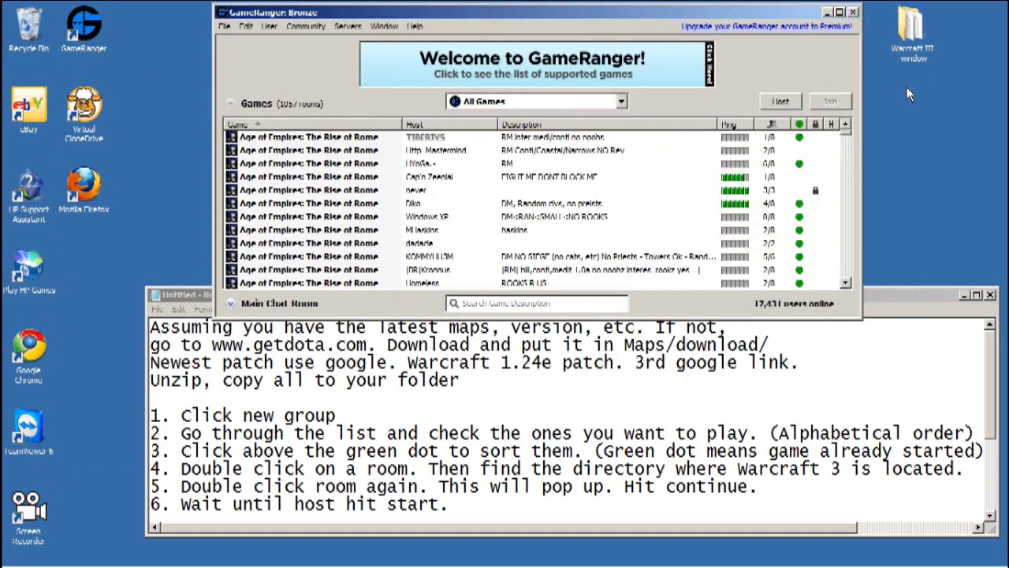
pyautogui.click(597, 106)
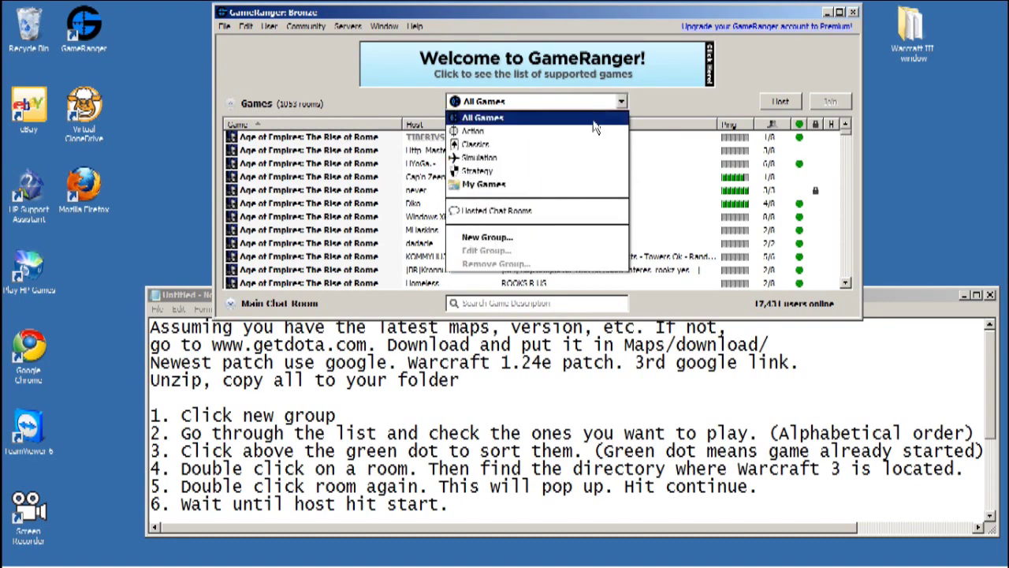
pyautogui.click(556, 242)
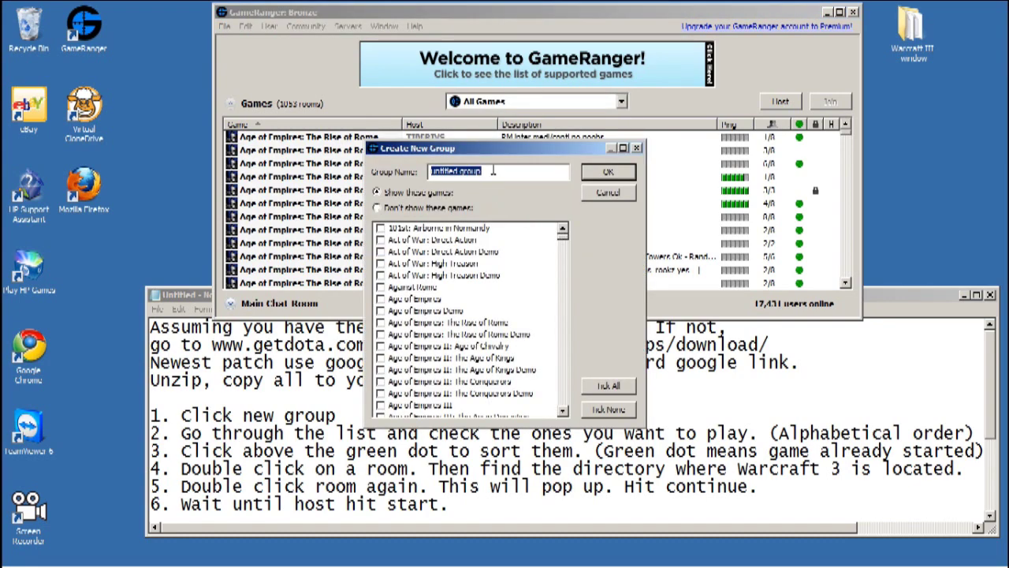
pyautogui.write('DOTA')
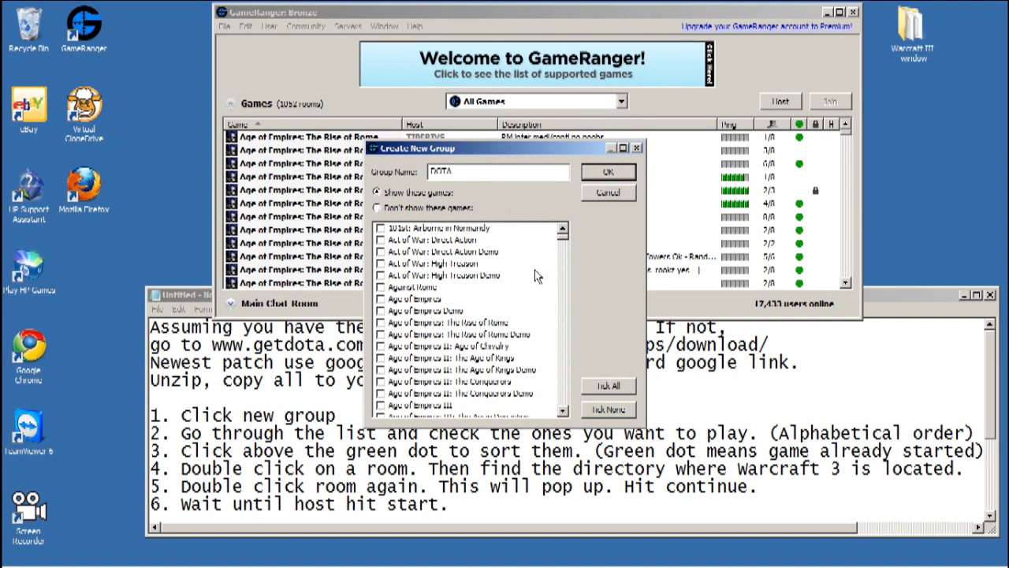
# - Tick Defense of the Ancients, Reign of Chaos and The Frozen Throne, and confirm the group
pyautogui.moveTo(565, 243); pyautogui.dragTo(559, 294)
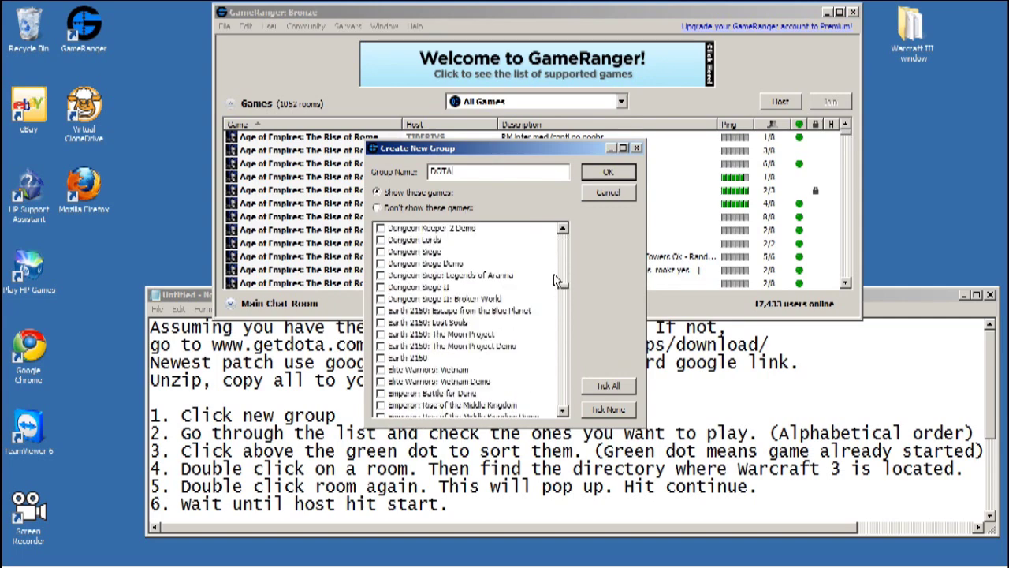
pyautogui.moveTo(485, 149); pyautogui.dragTo(482, 86)
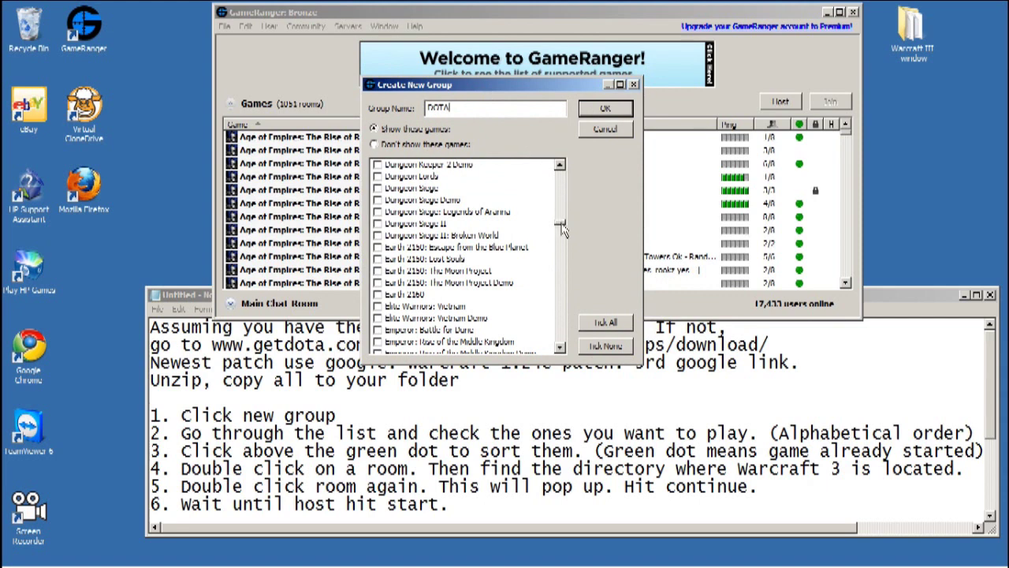
pyautogui.moveTo(562, 228); pyautogui.dragTo(554, 342)
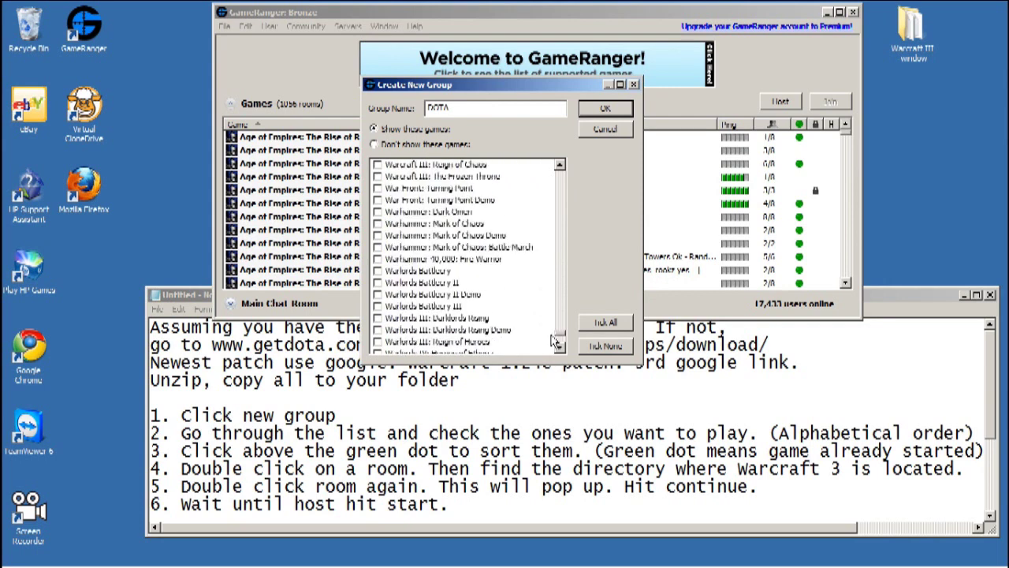
pyautogui.click(560, 166)
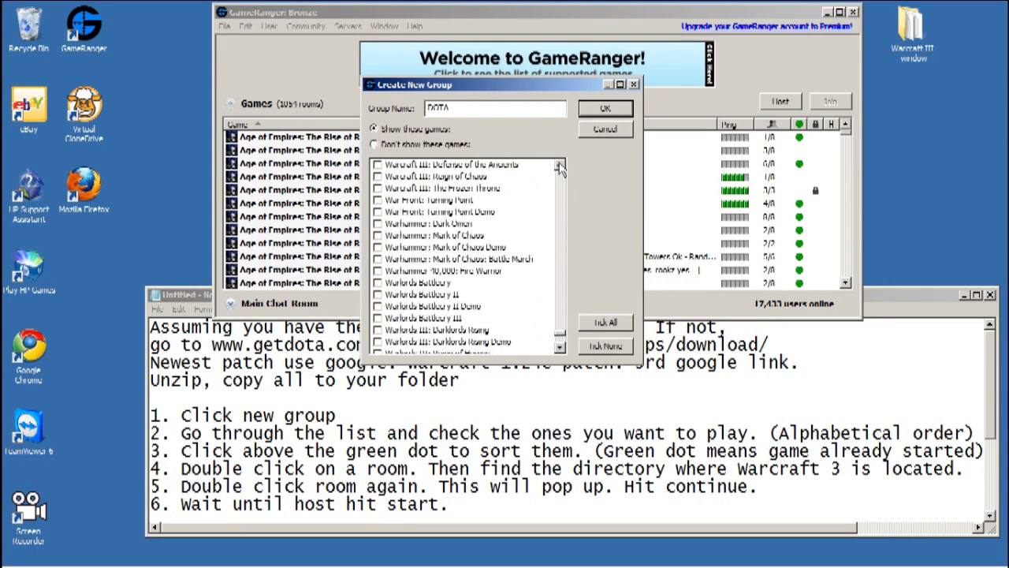
pyautogui.click(559, 166)
pyautogui.click(560, 165)
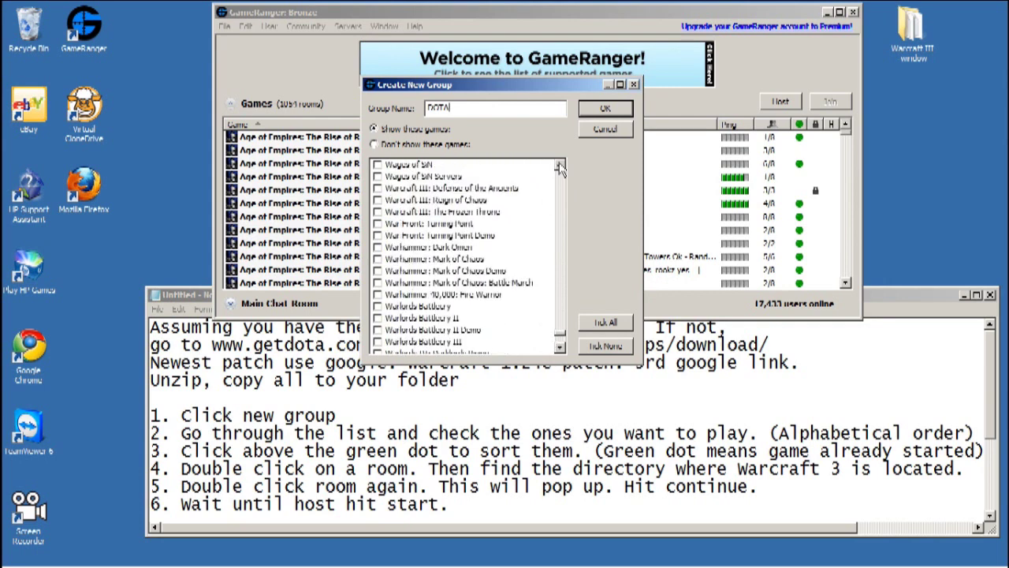
pyautogui.click(377, 189)
pyautogui.click(378, 200)
pyautogui.click(377, 212)
pyautogui.click(597, 113)
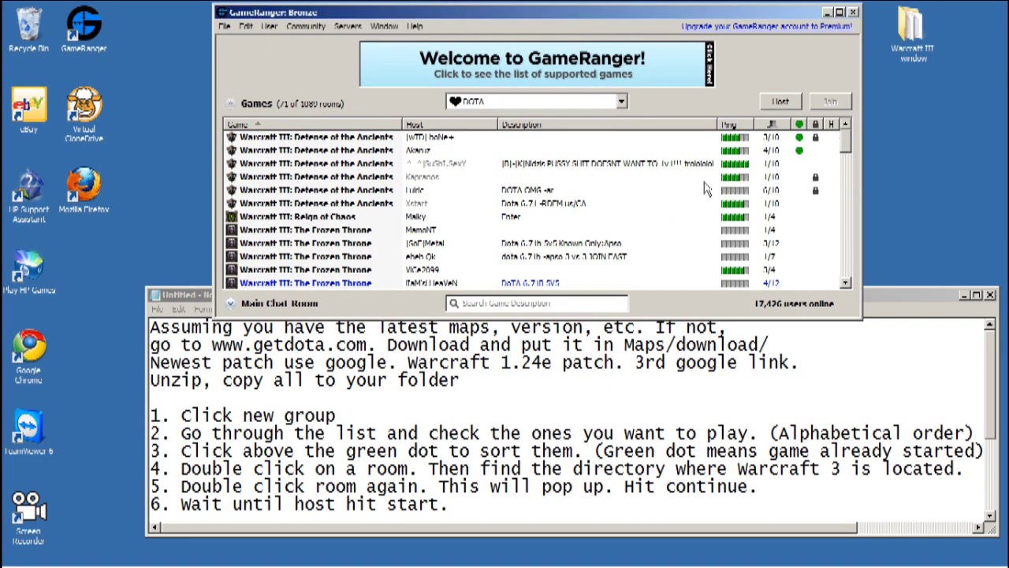
# - Sort rooms with started games first and try joining one, which refuses late joining
pyautogui.click(799, 124)
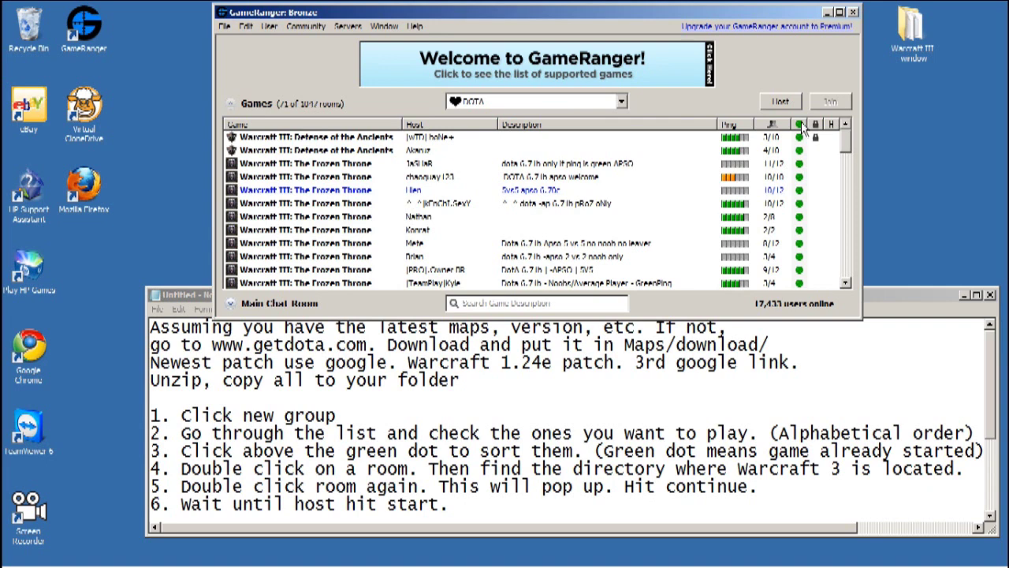
pyautogui.doubleClick(595, 166)
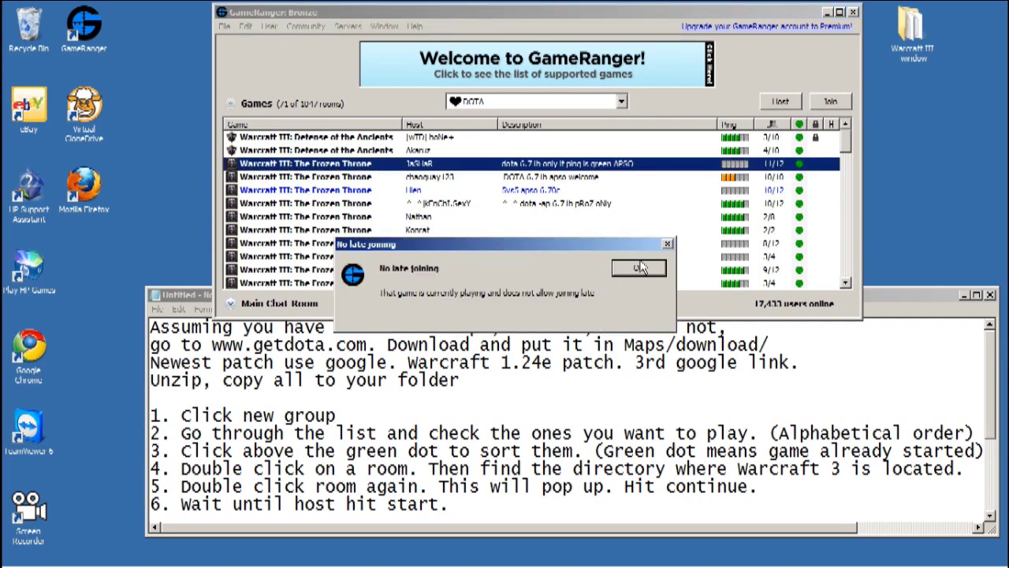
pyautogui.click(639, 270)
# - Re-sort so waiting rooms come first, browse them, and try joining a waiting Frozen Throne room
pyautogui.click(799, 124)
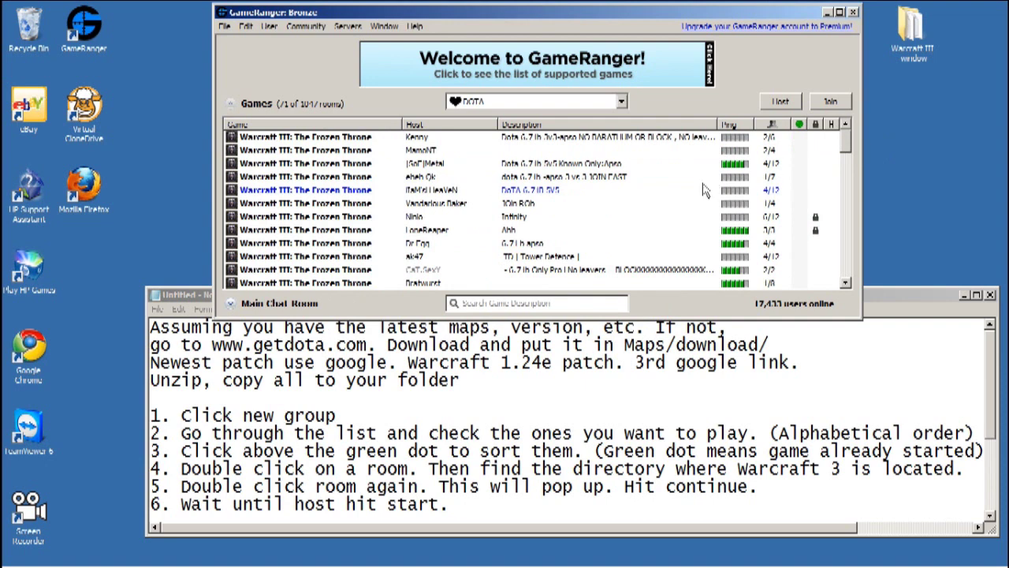
pyautogui.click(565, 138)
pyautogui.click(563, 150)
pyautogui.click(558, 163)
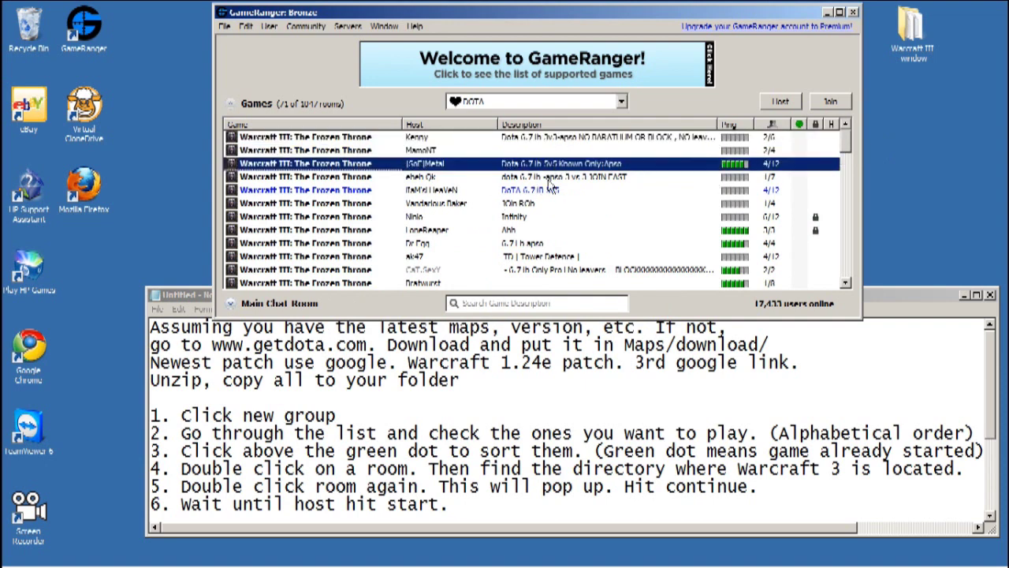
pyautogui.click(549, 179)
pyautogui.click(526, 204)
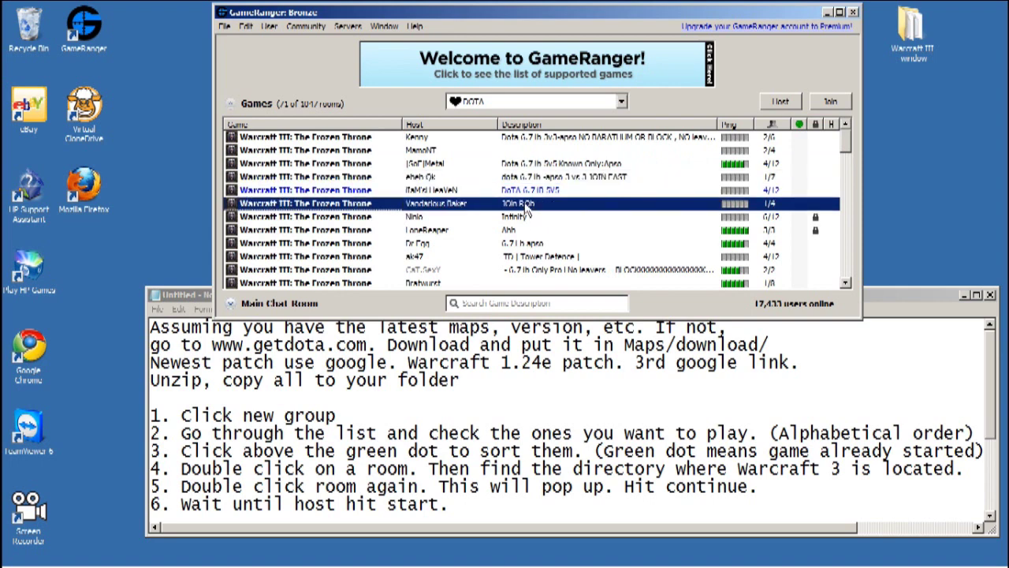
pyautogui.click(522, 245)
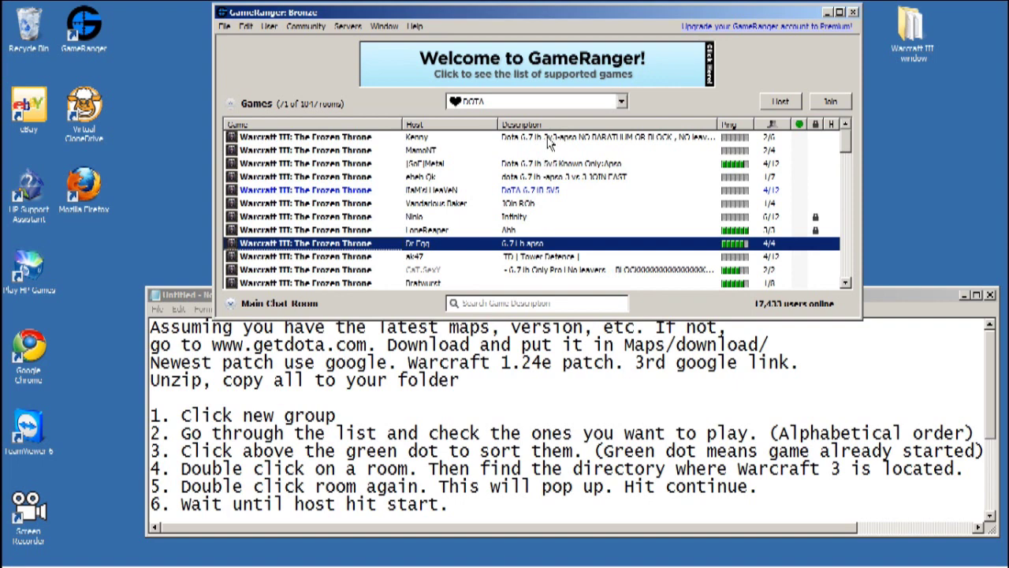
pyautogui.doubleClick(548, 139)
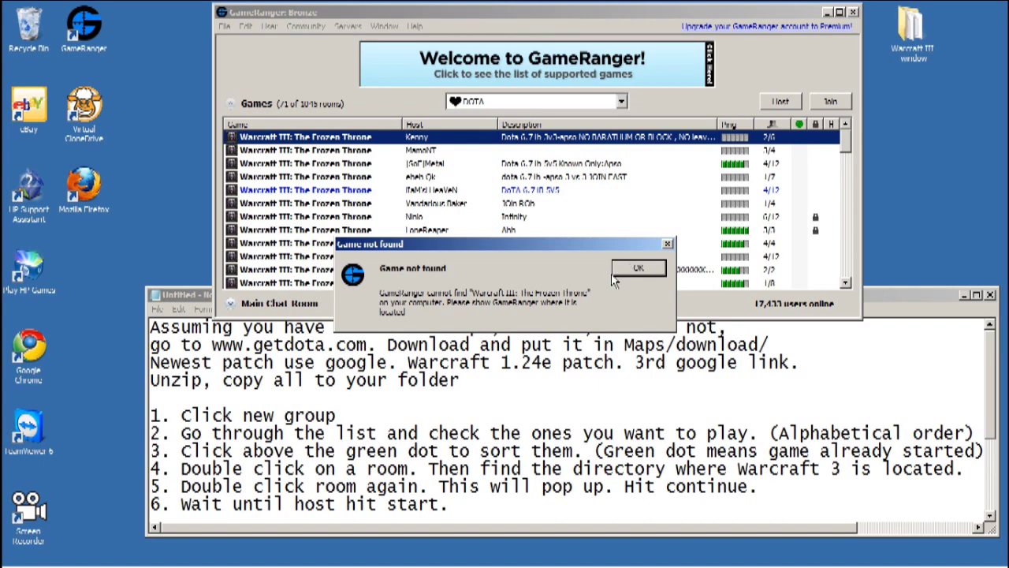
# - Dismiss Game not found and search C:\Program Files for the Frozen Throne game
pyautogui.click(643, 268)
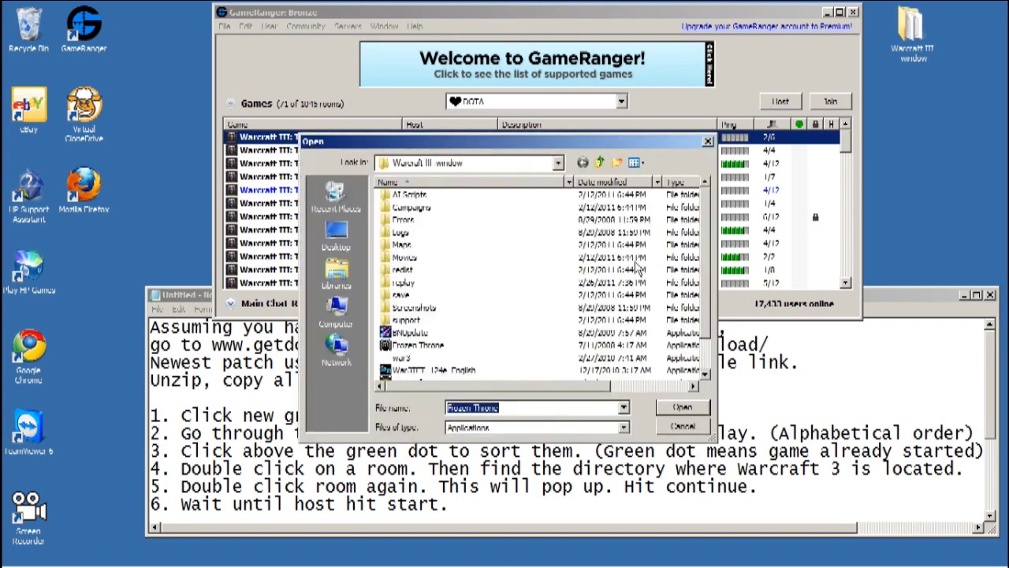
pyautogui.click(336, 235)
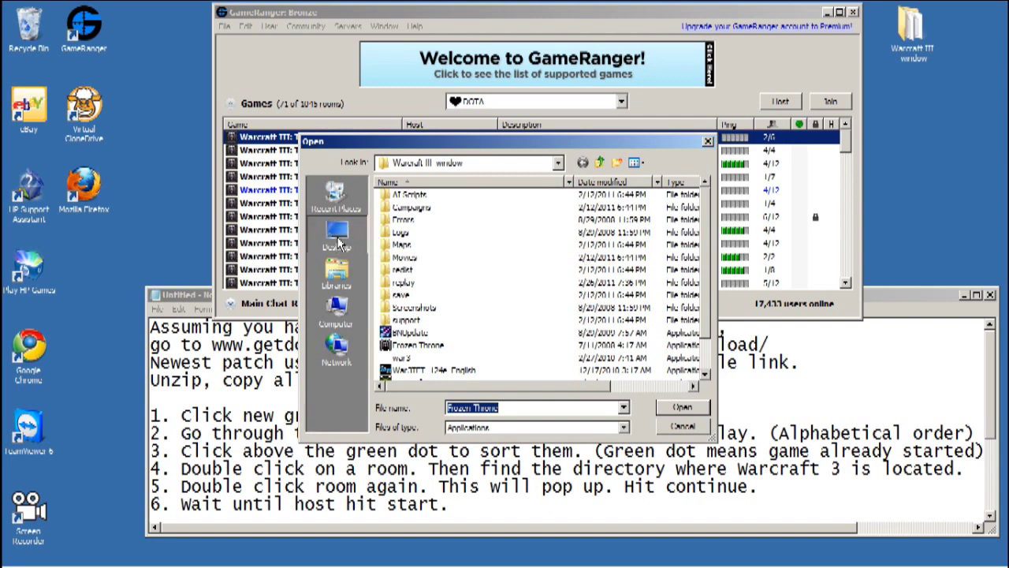
pyautogui.click(339, 311)
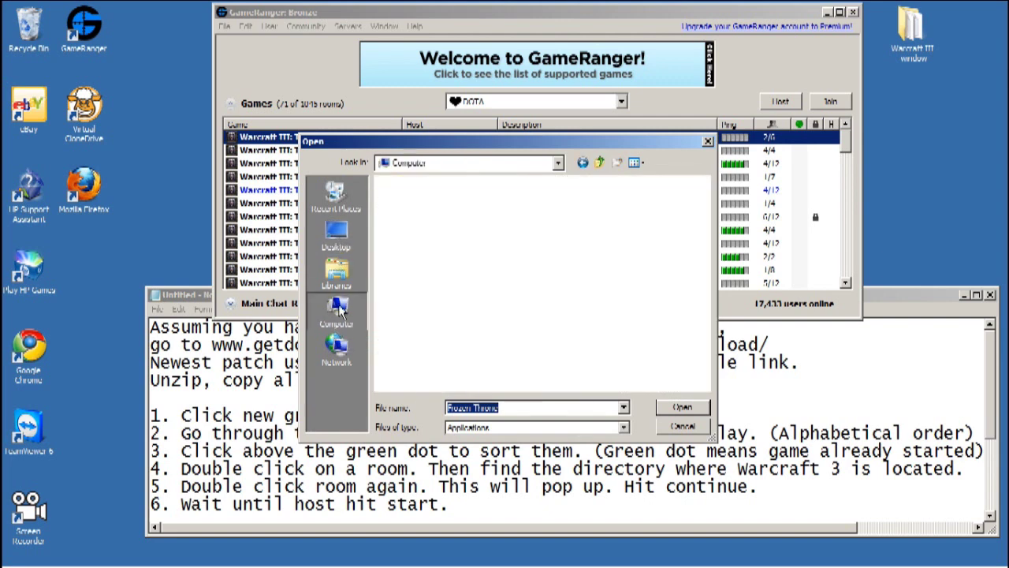
pyautogui.doubleClick(453, 230)
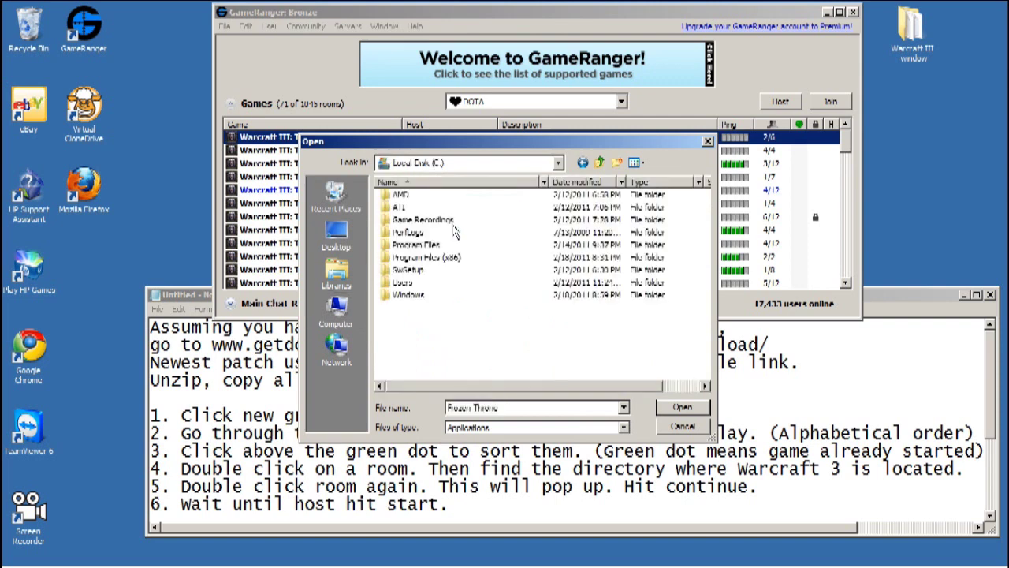
pyautogui.click(422, 248)
pyautogui.doubleClick(423, 247)
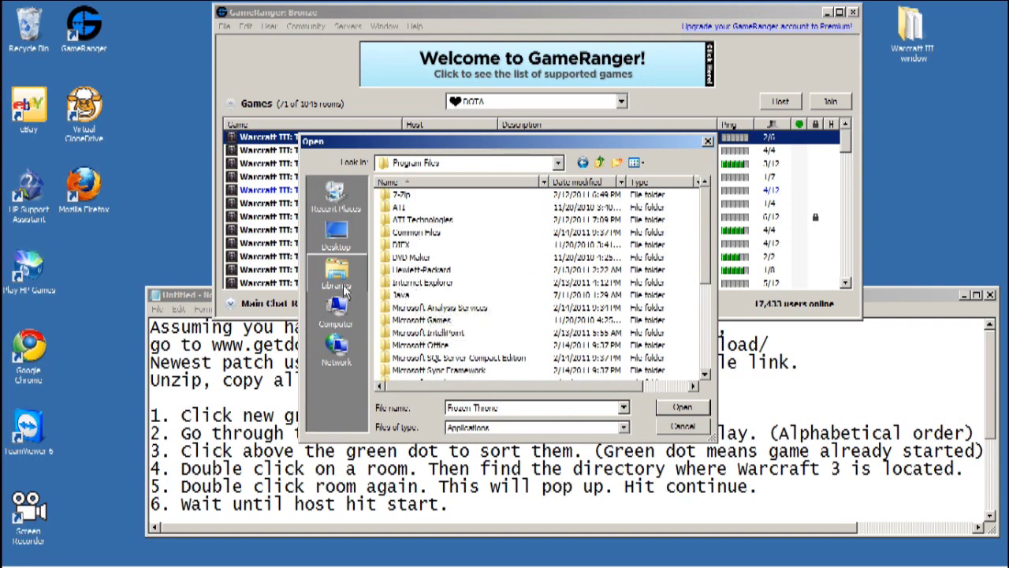
# - Set Frozen Throne.exe in the desktop Warcraft III window folder as the game location
pyautogui.click(339, 236)
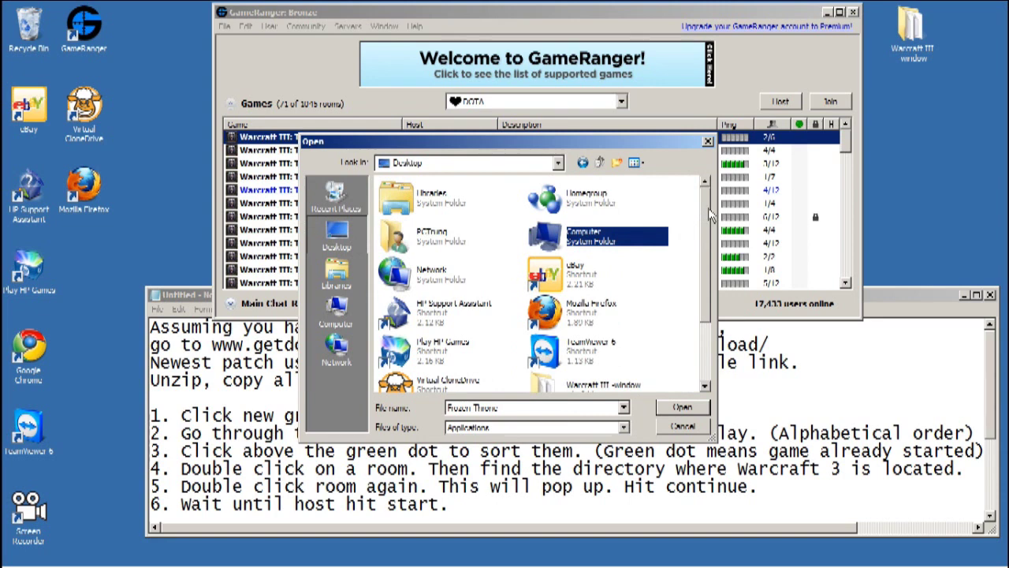
pyautogui.scroll(-3, 702, 258)
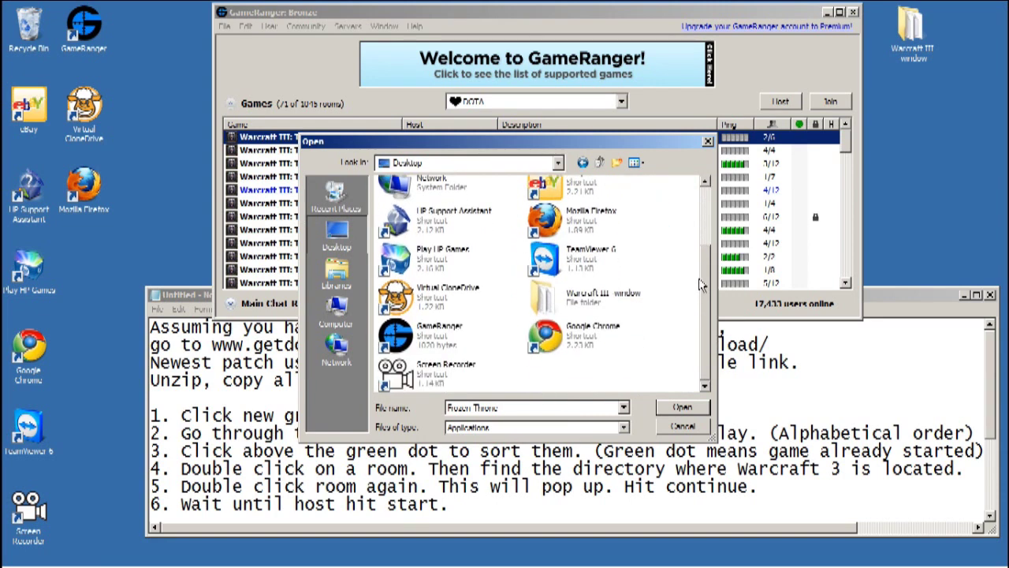
pyautogui.doubleClick(588, 296)
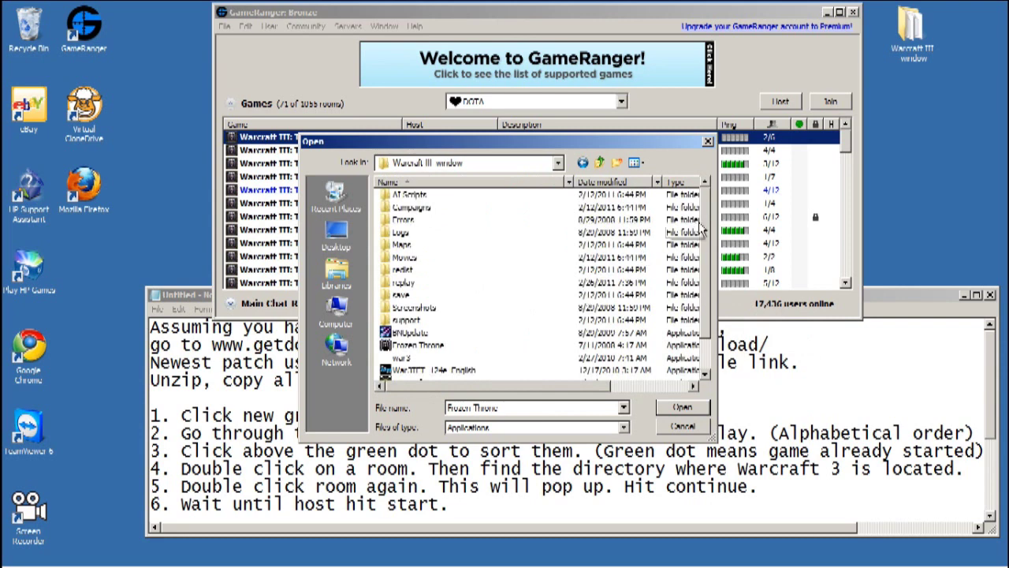
pyautogui.scroll(-1, 700, 253)
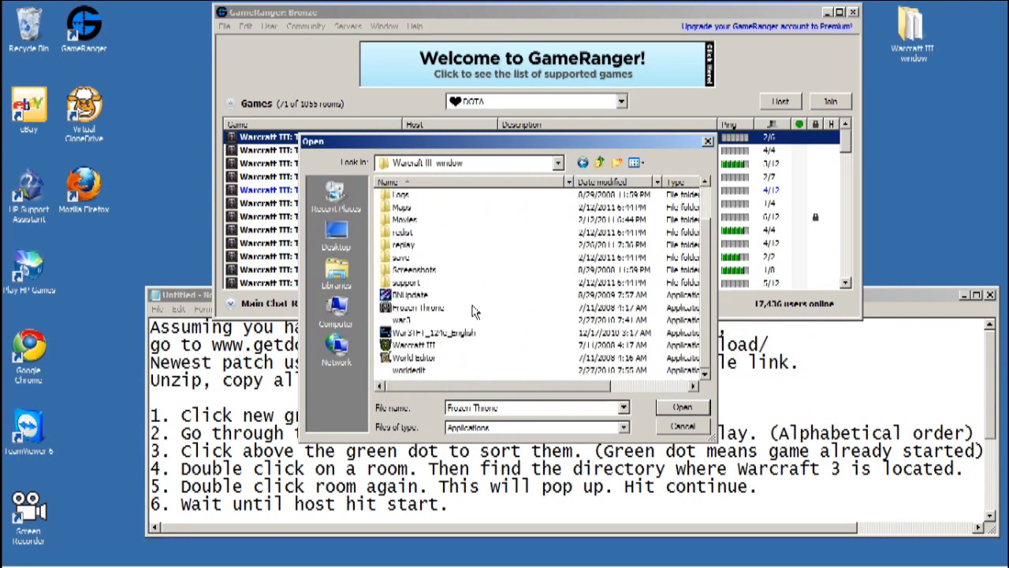
pyautogui.click(411, 310)
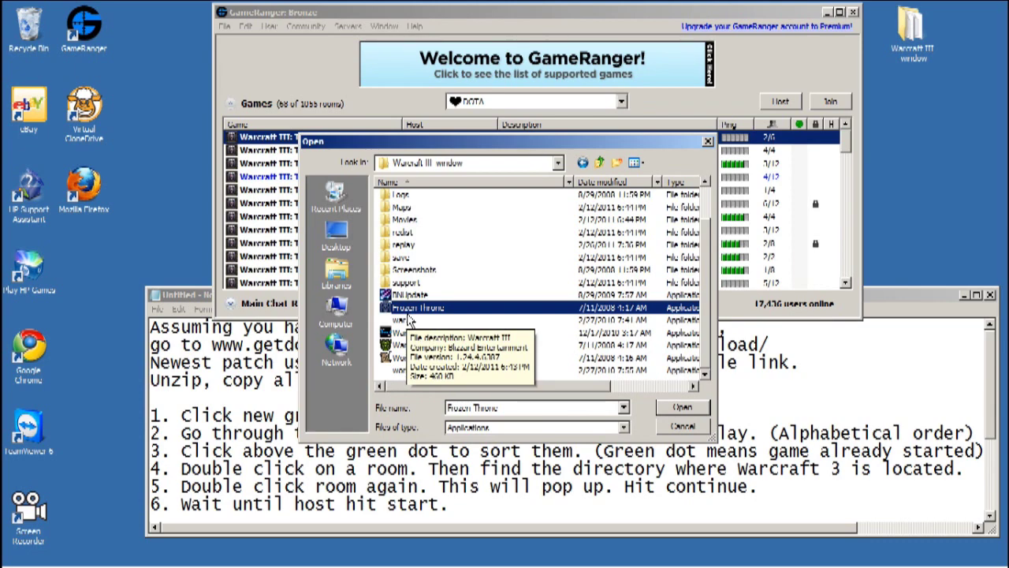
pyautogui.press('Return')
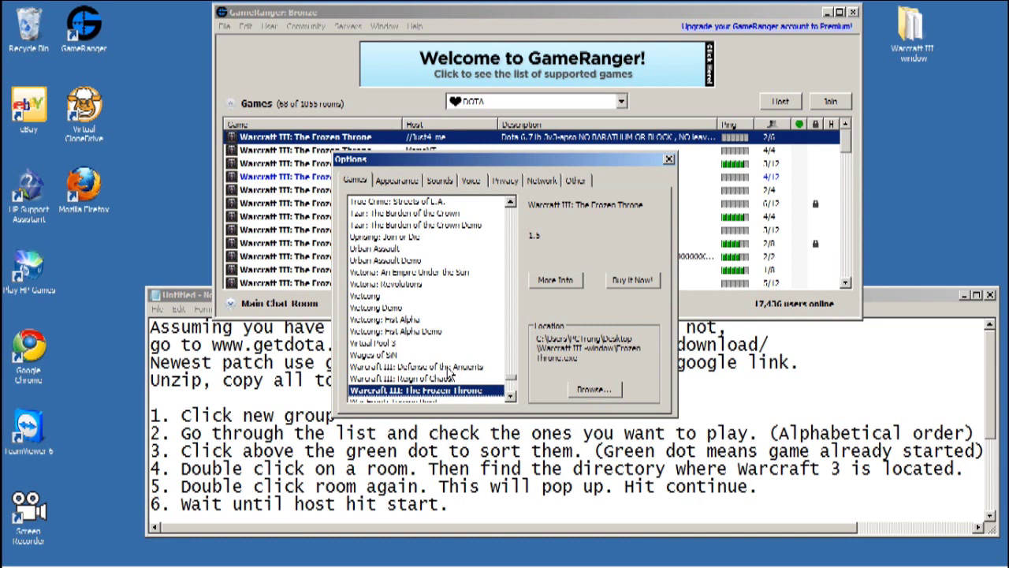
# - Close the game options, then open and close two DOTA rooms to view them
pyautogui.click(668, 161)
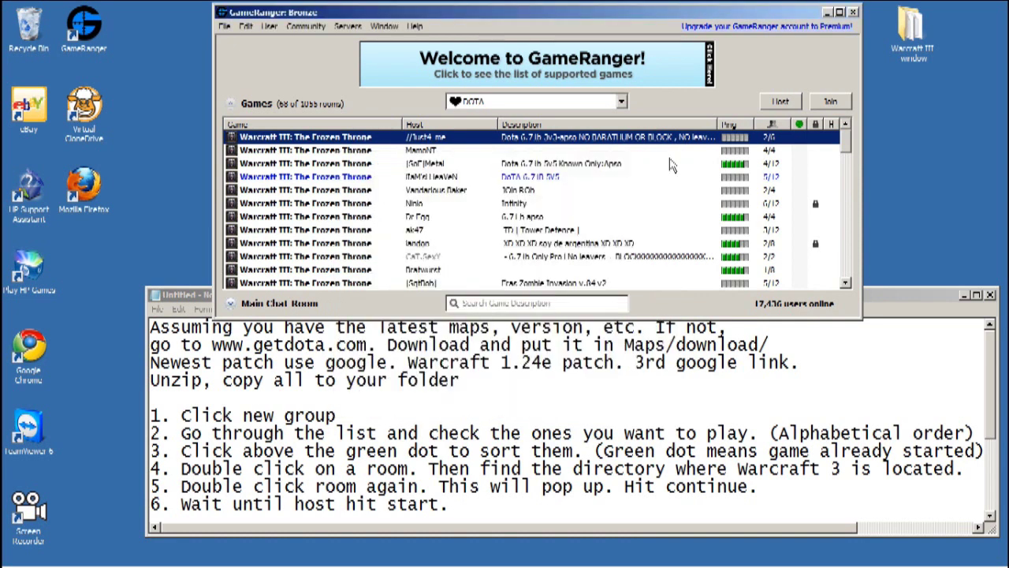
pyautogui.doubleClick(586, 139)
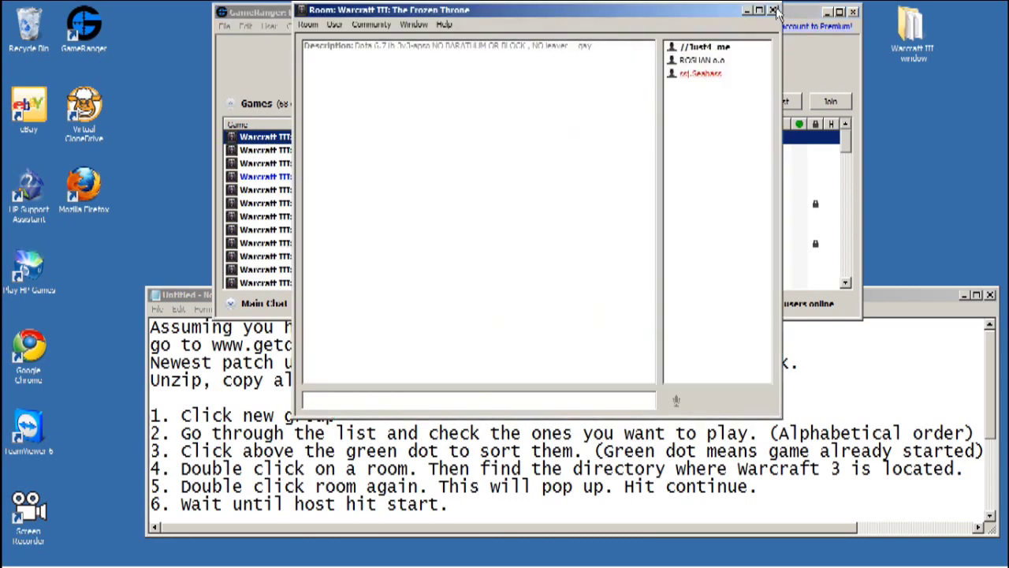
pyautogui.click(774, 10)
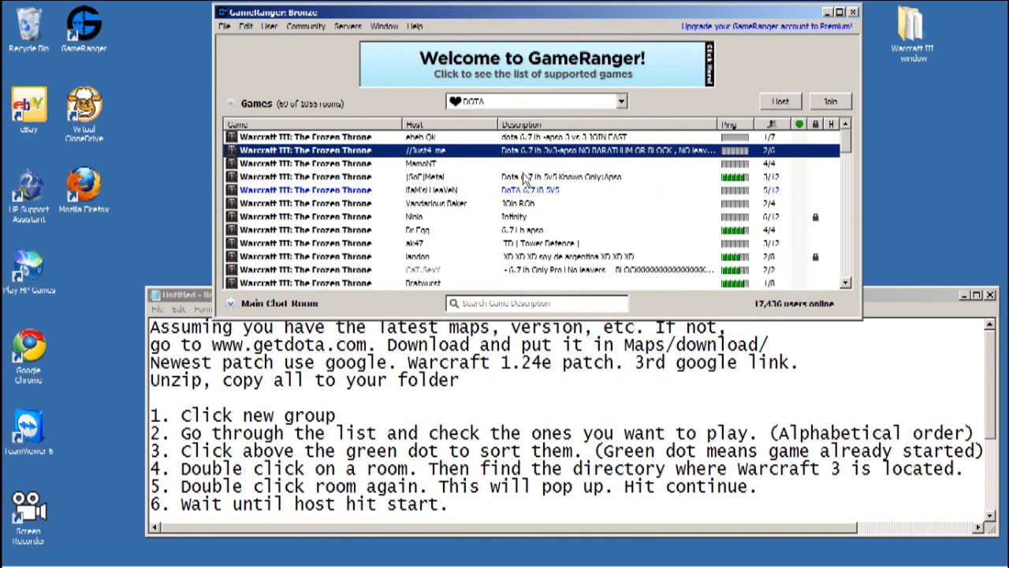
pyautogui.doubleClick(530, 175)
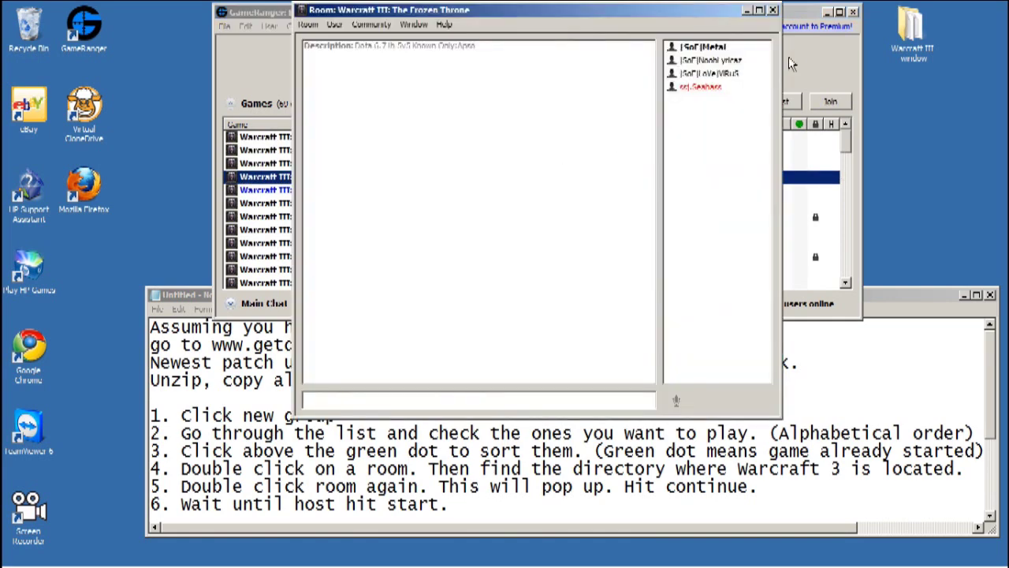
pyautogui.click(774, 10)
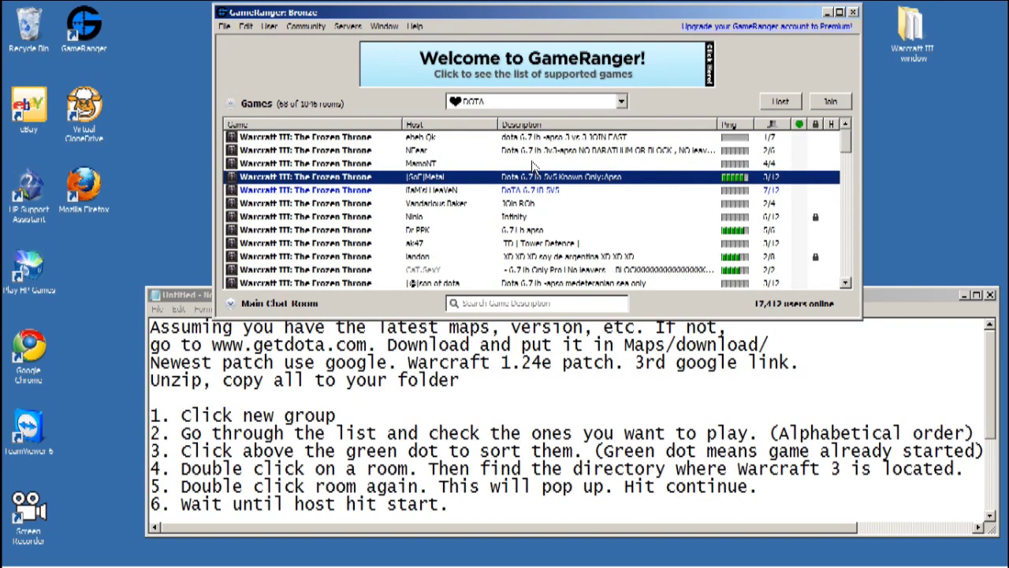
# - Open and close the top DOTA room, select another room, and bring the Notepad notes forward
pyautogui.click(535, 140)
pyautogui.doubleClick(535, 140)
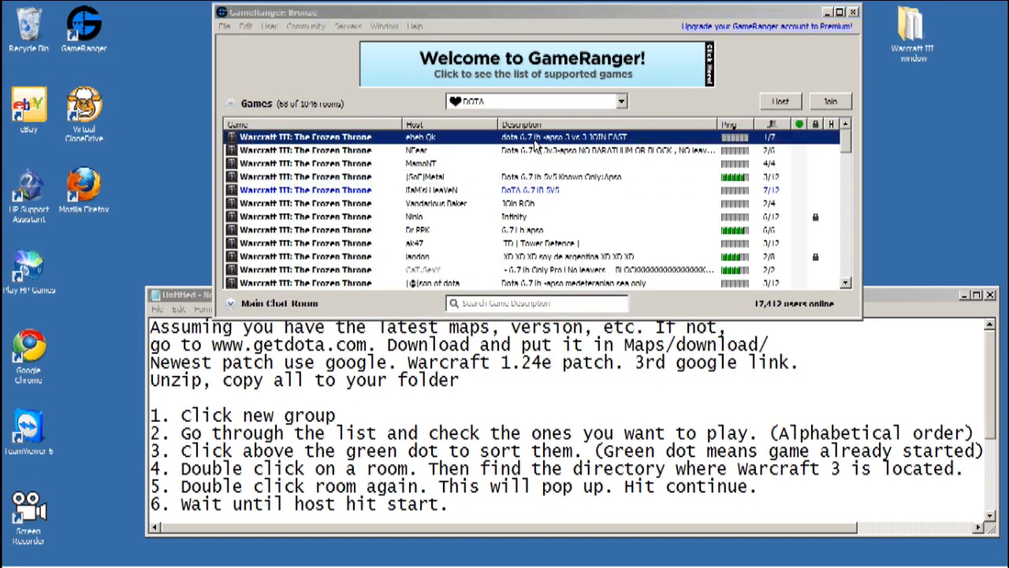
pyautogui.click(772, 10)
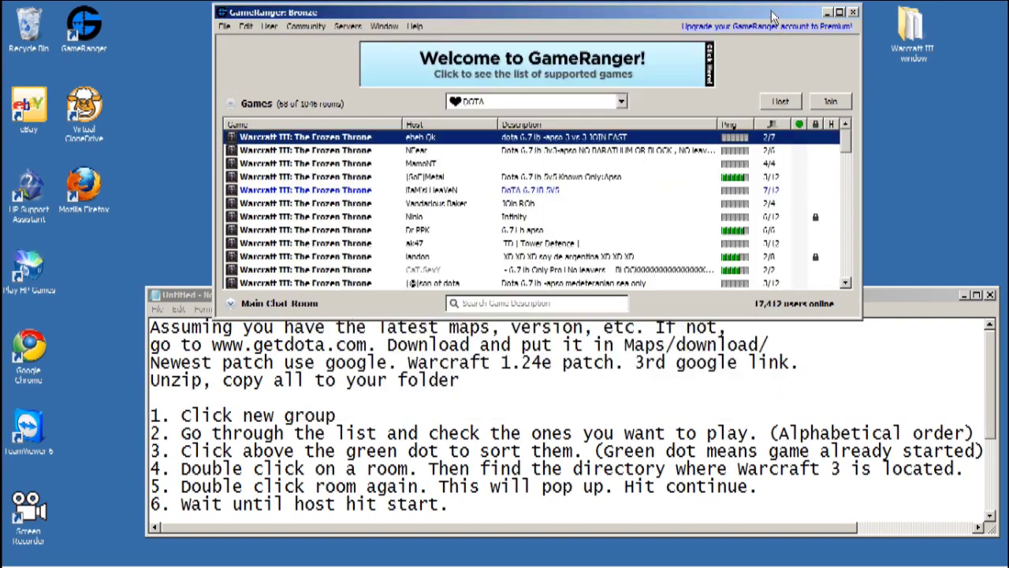
pyautogui.click(548, 192)
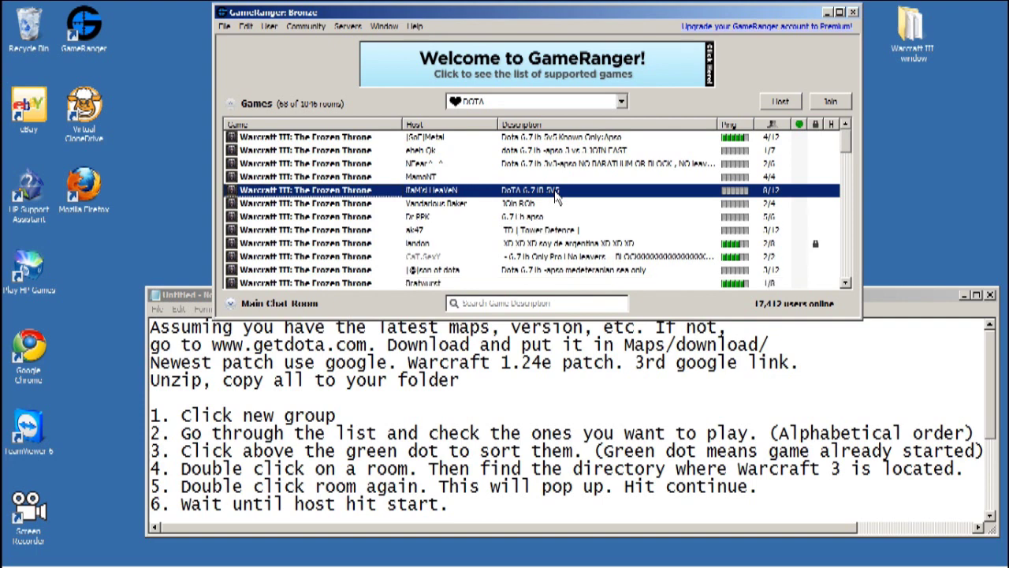
pyautogui.click(469, 512)
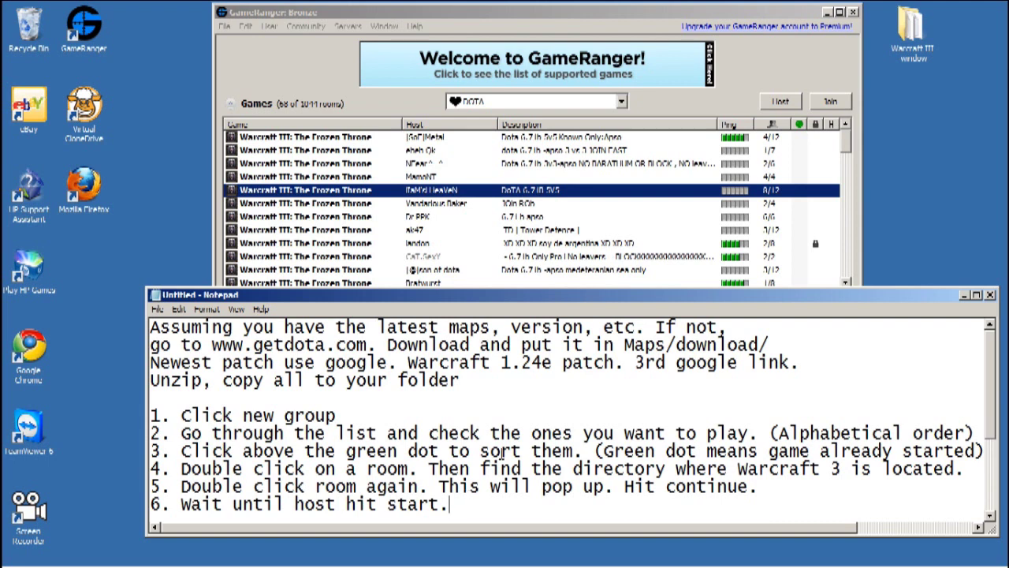
# - View your own GameRanger user profile from the Edit menu, then close it
pyautogui.click(354, 28)
pyautogui.moveTo(384, 31)
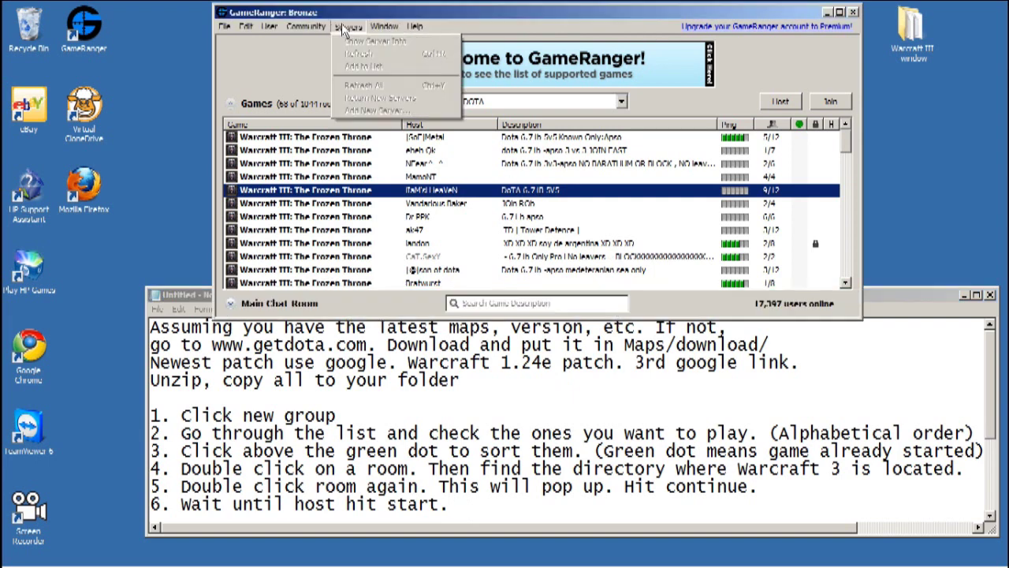
pyautogui.moveTo(246, 30)
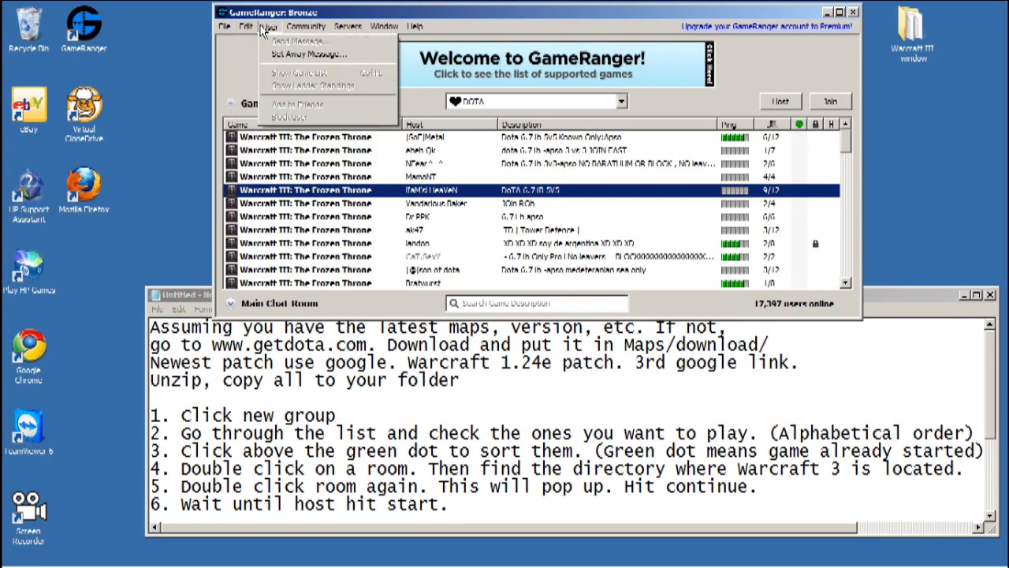
pyautogui.click(278, 138)
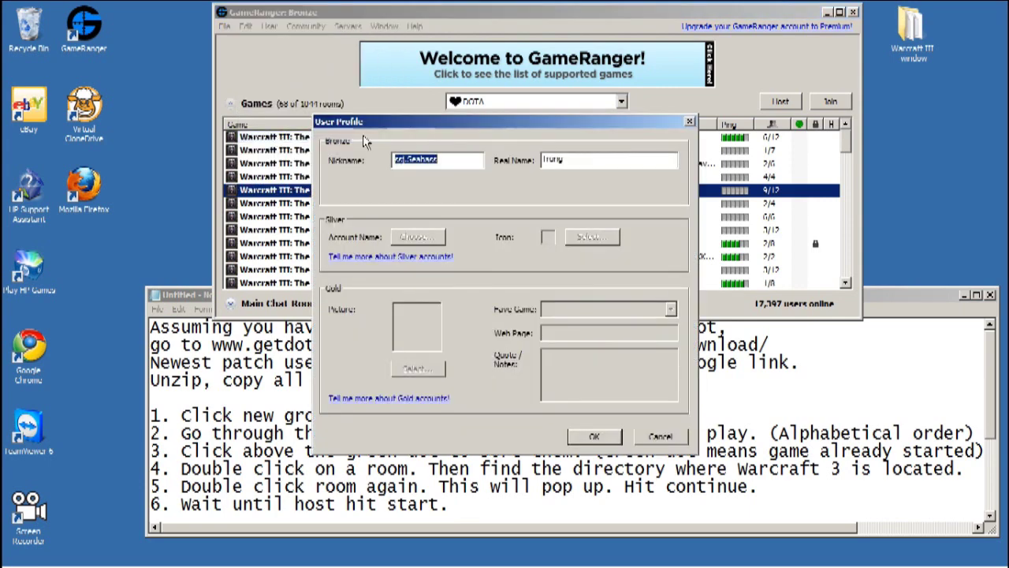
pyautogui.moveTo(431, 132); pyautogui.dragTo(360, 37)
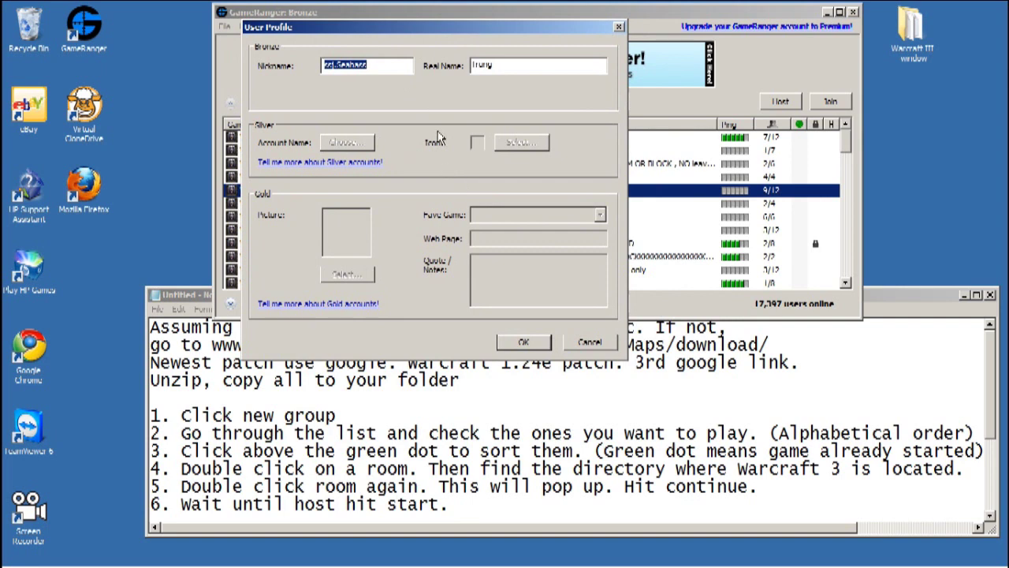
pyautogui.click(621, 28)
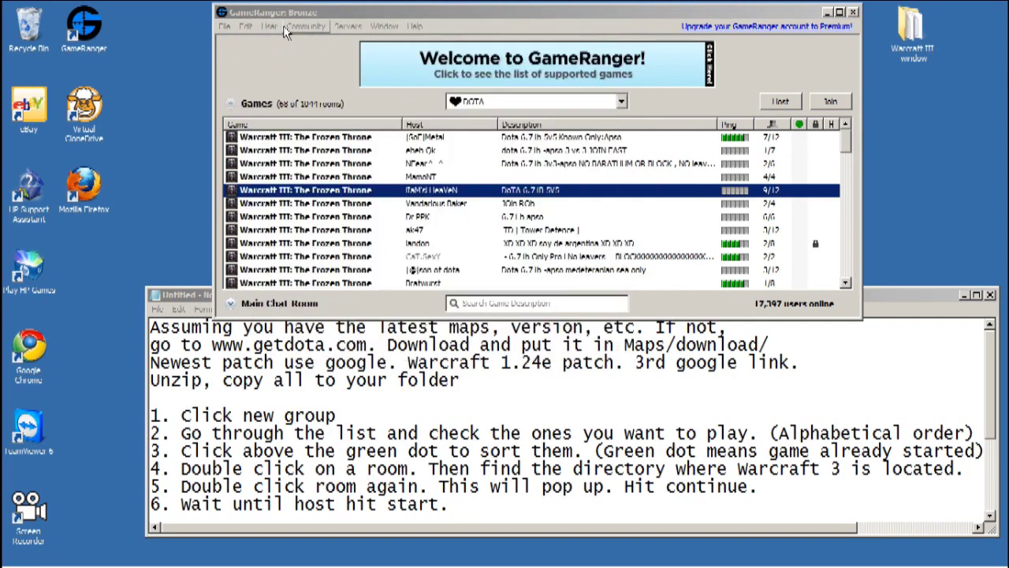
# - Use Community > Find User to search by your account's e-mail address and reveal your account number
pyautogui.click(306, 26)
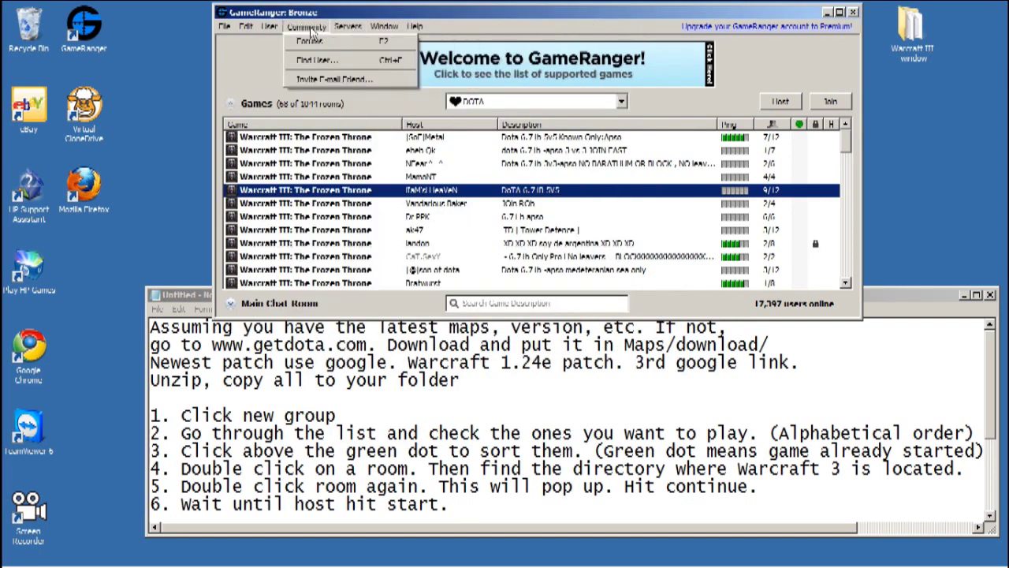
pyautogui.click(315, 61)
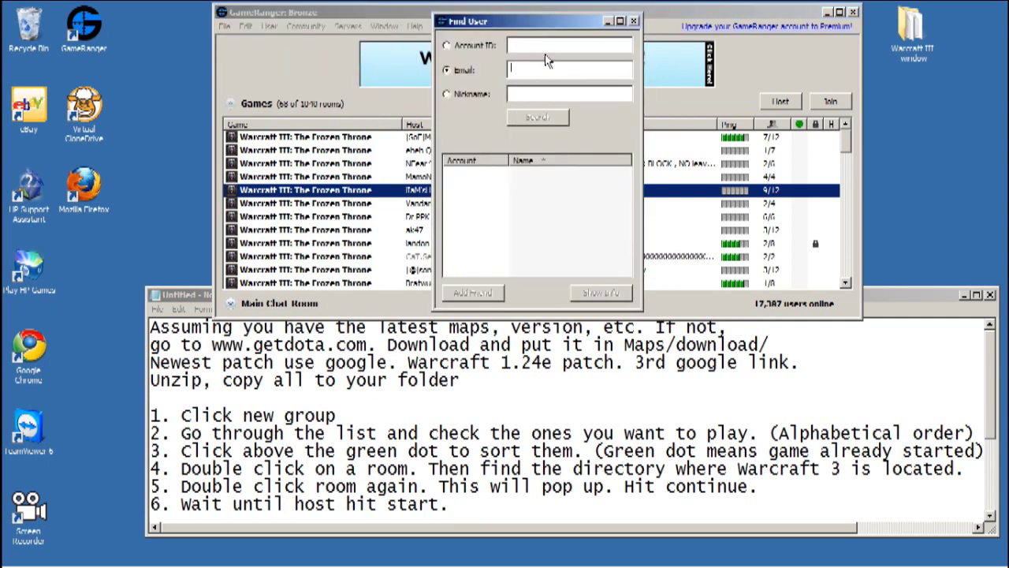
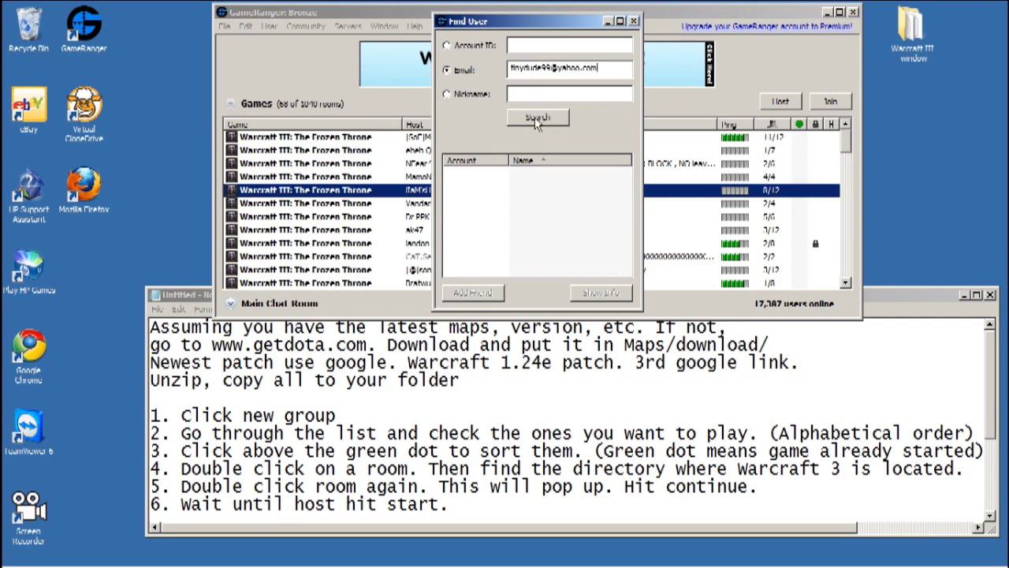
pyautogui.click(536, 117)
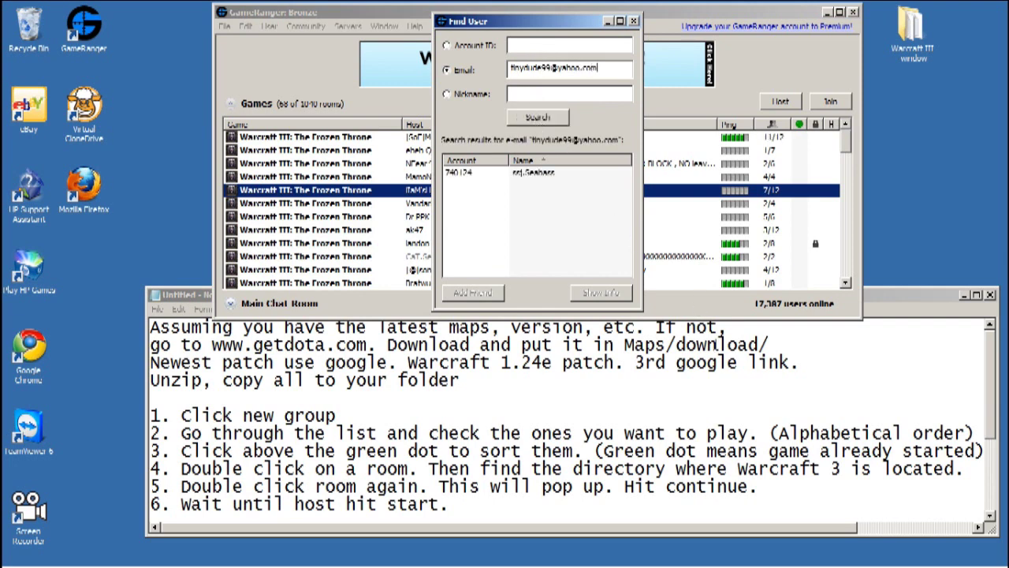
pyautogui.click(866, 341)
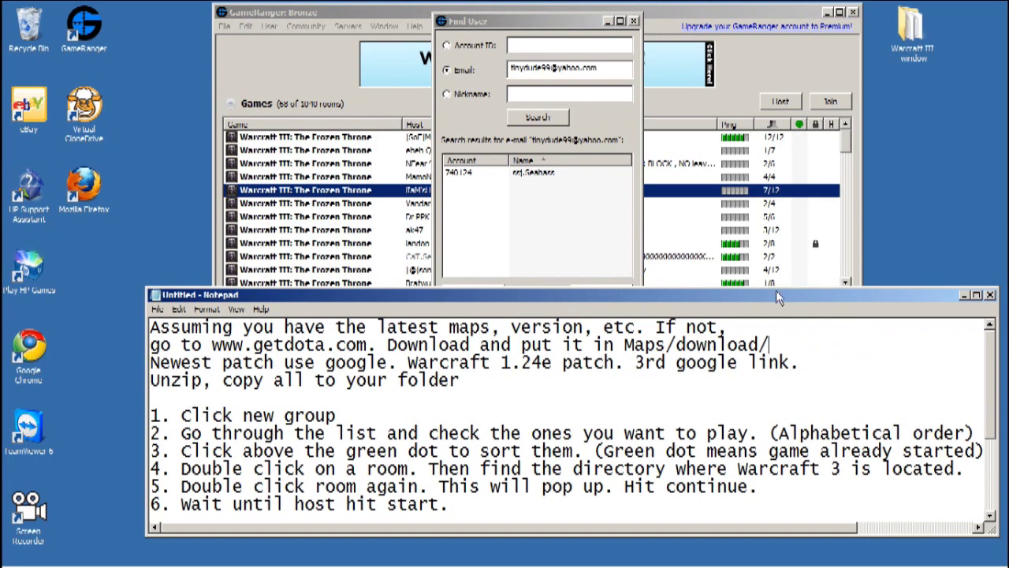
# - Below step 6, add a 'My account# is' line with your account number, followed by a blank line
pyautogui.moveTo(780, 298); pyautogui.dragTo(755, 256)
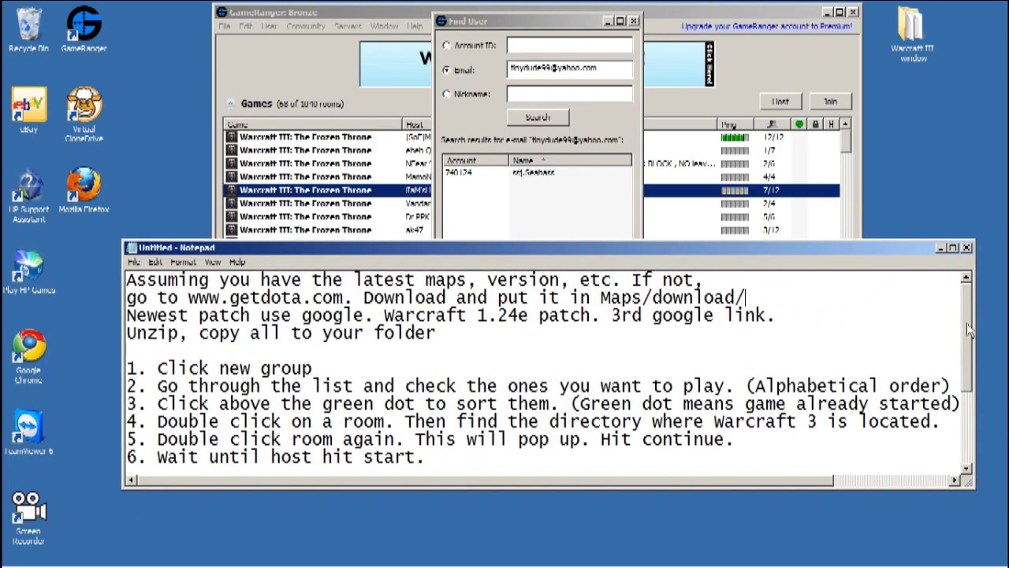
pyautogui.moveTo(966, 322); pyautogui.dragTo(963, 347)
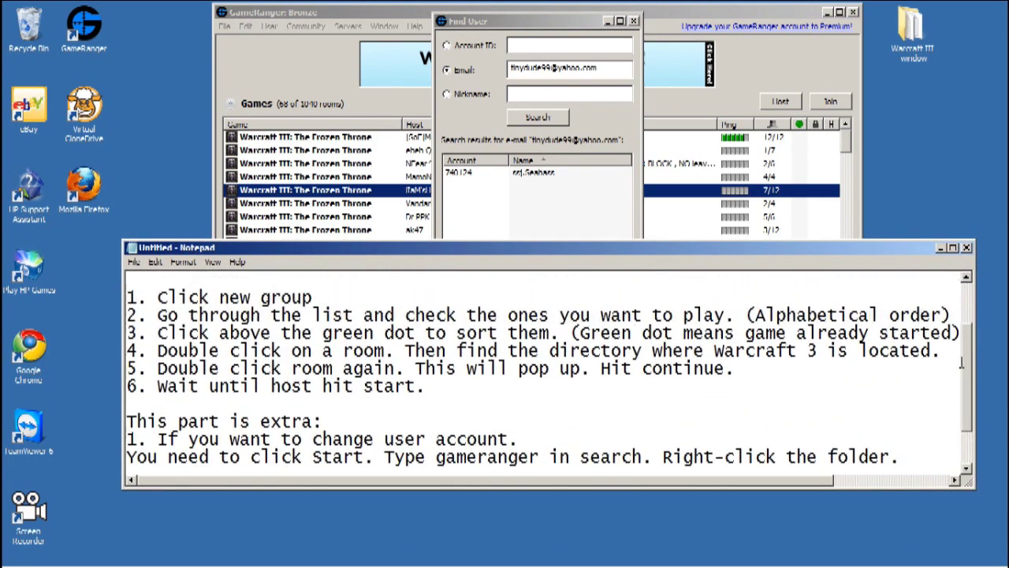
pyautogui.click(482, 386)
pyautogui.press('Return')
pyautogui.press('Return')
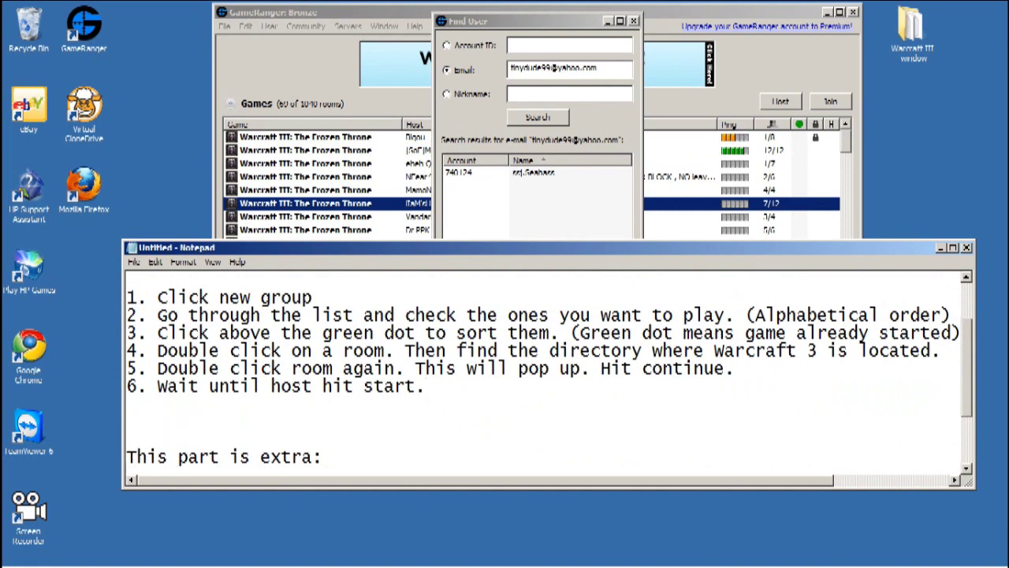
pyautogui.write('My acco')
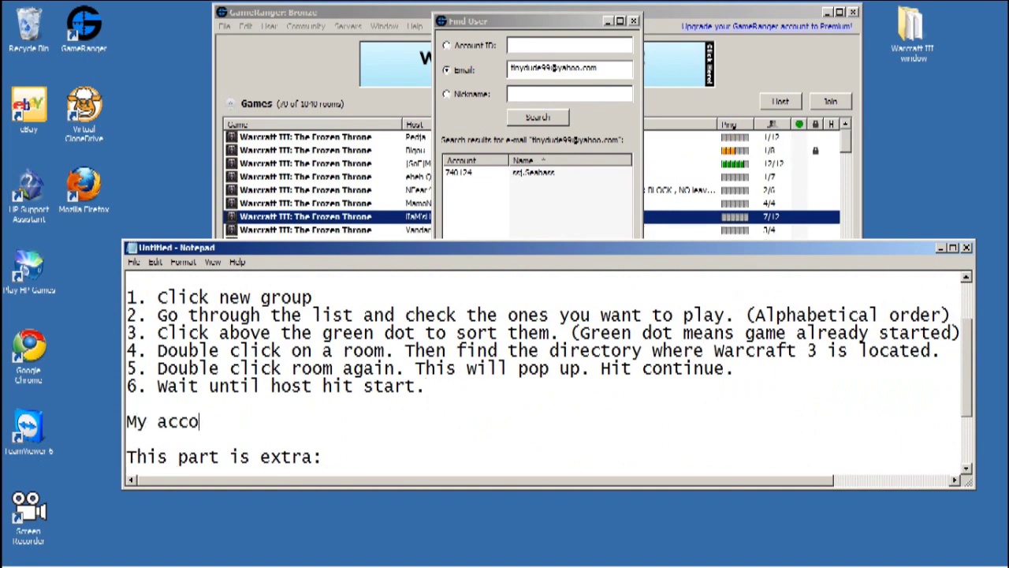
pyautogui.write('unt')
pyautogui.write(' is')
pyautogui.press('BackSpace')
pyautogui.press('BackSpace')
pyautogui.press('BackSpace')
pyautogui.write('# i')
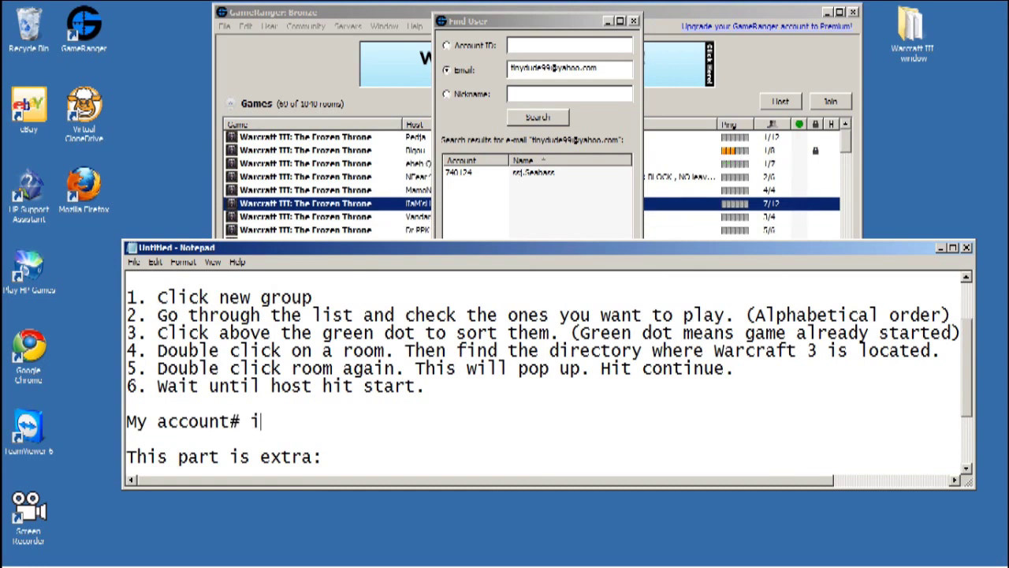
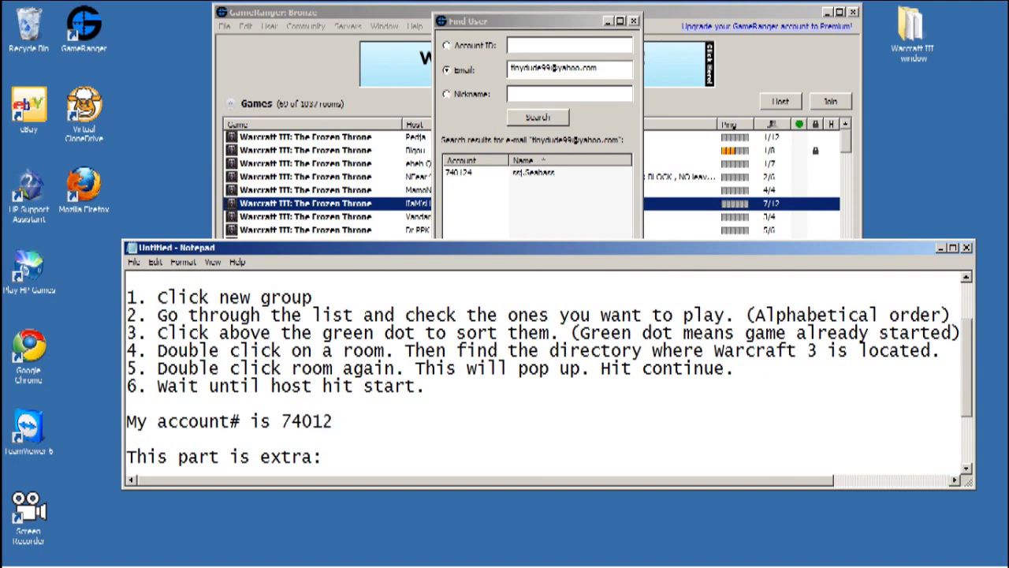
pyautogui.moveTo(970, 335); pyautogui.dragTo(967, 399)
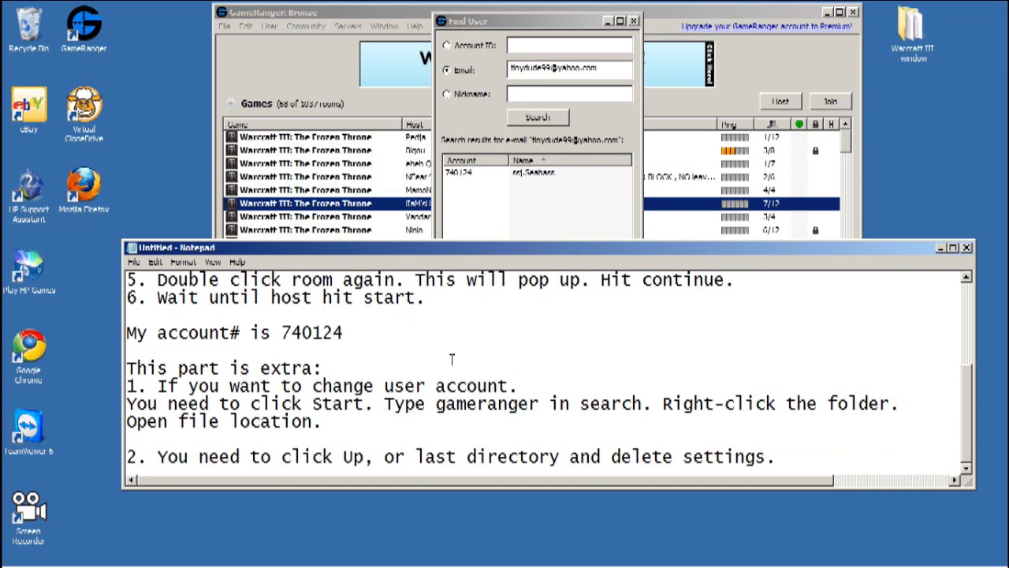
pyautogui.press('Return')
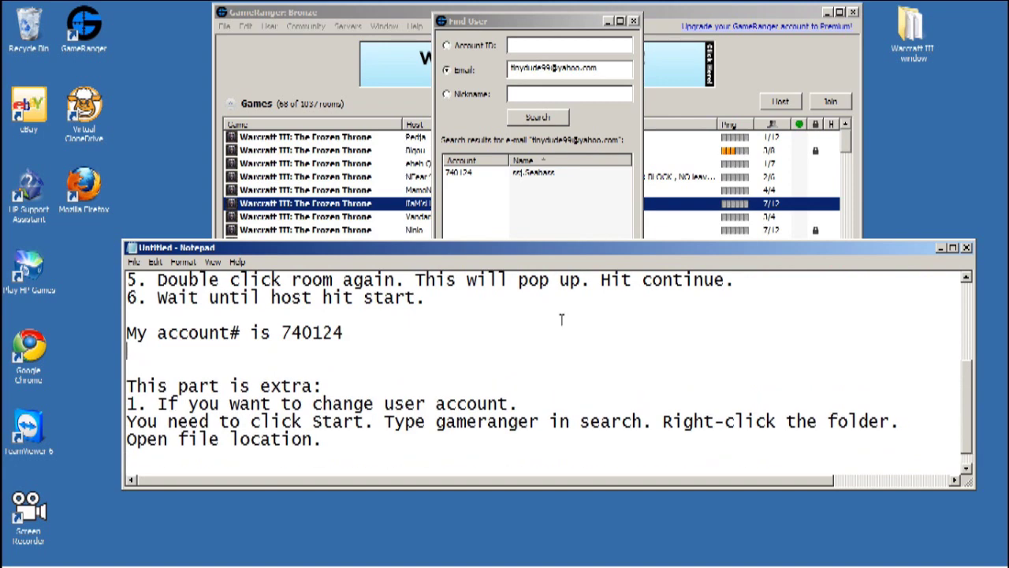
pyautogui.moveTo(967, 392); pyautogui.dragTo(967, 399)
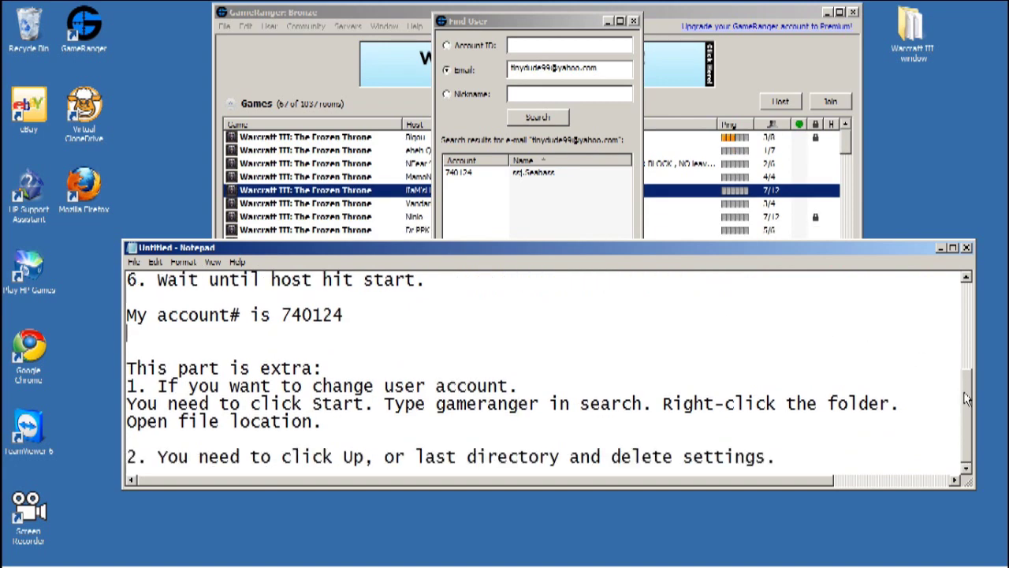
# - Close the search and main windows, then Exit GameRanger from its tray icon and confirm Quit
pyautogui.click(634, 21)
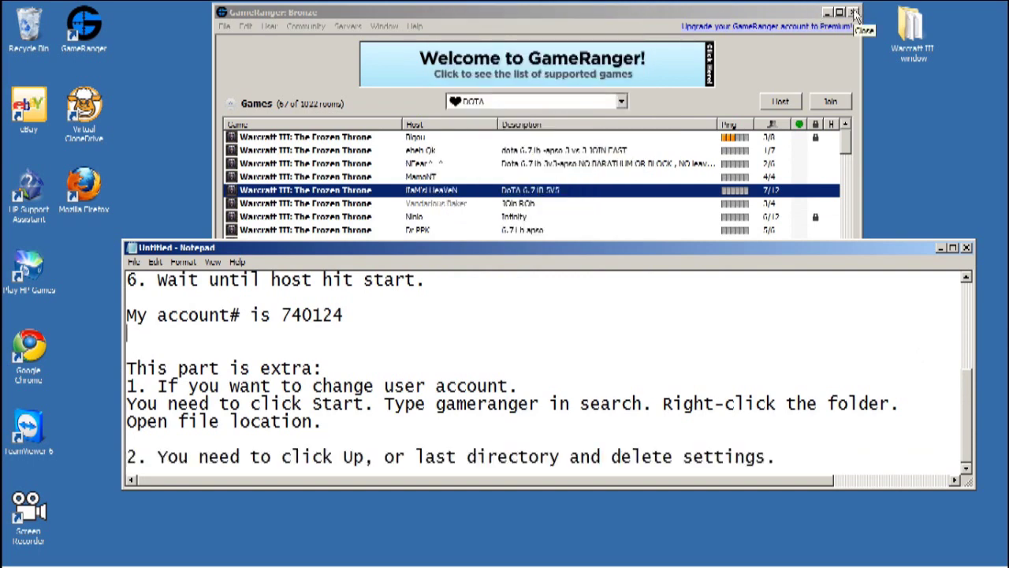
pyautogui.click(856, 13)
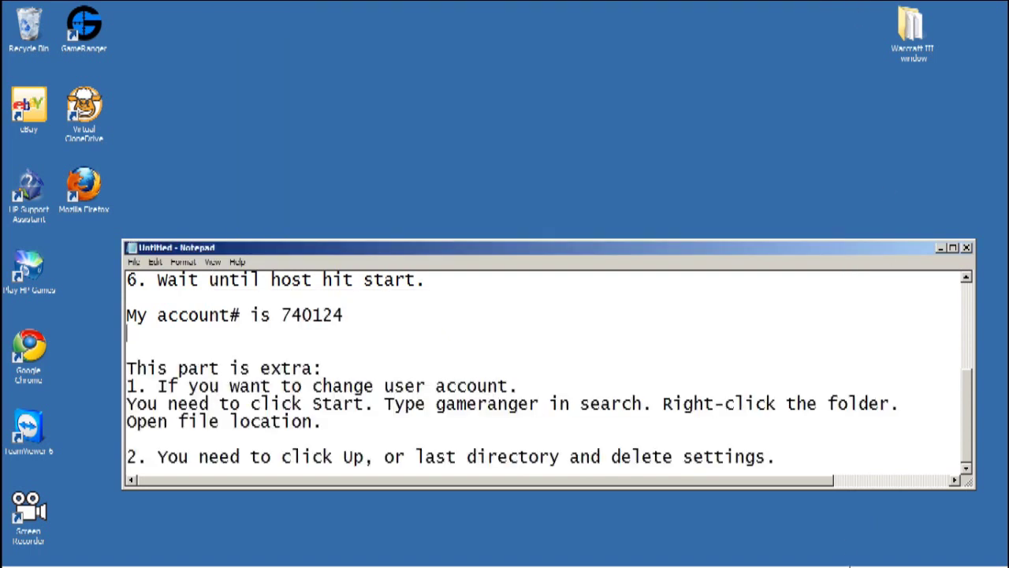
pyautogui.click(870, 553)
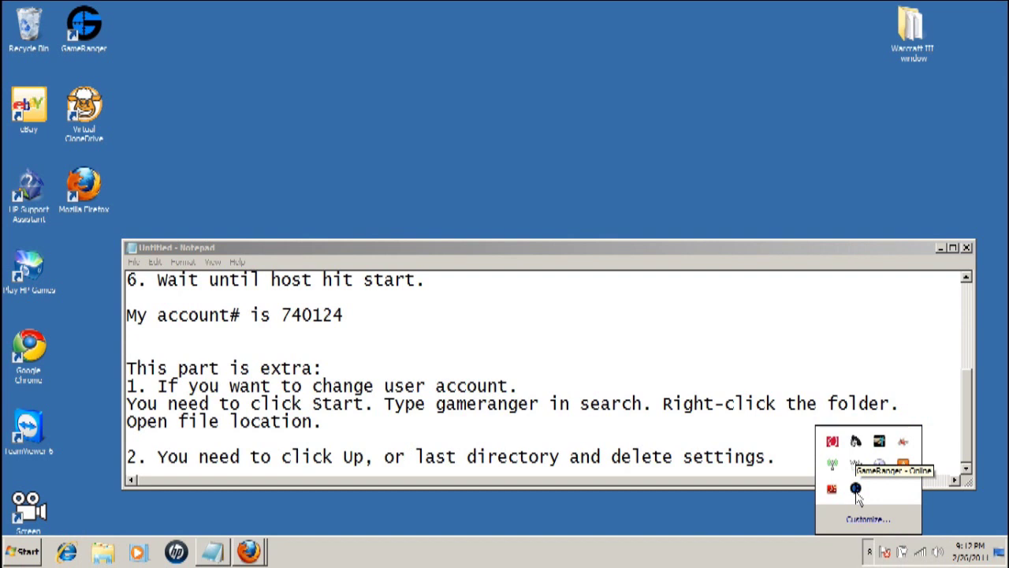
pyautogui.rightClick(856, 489)
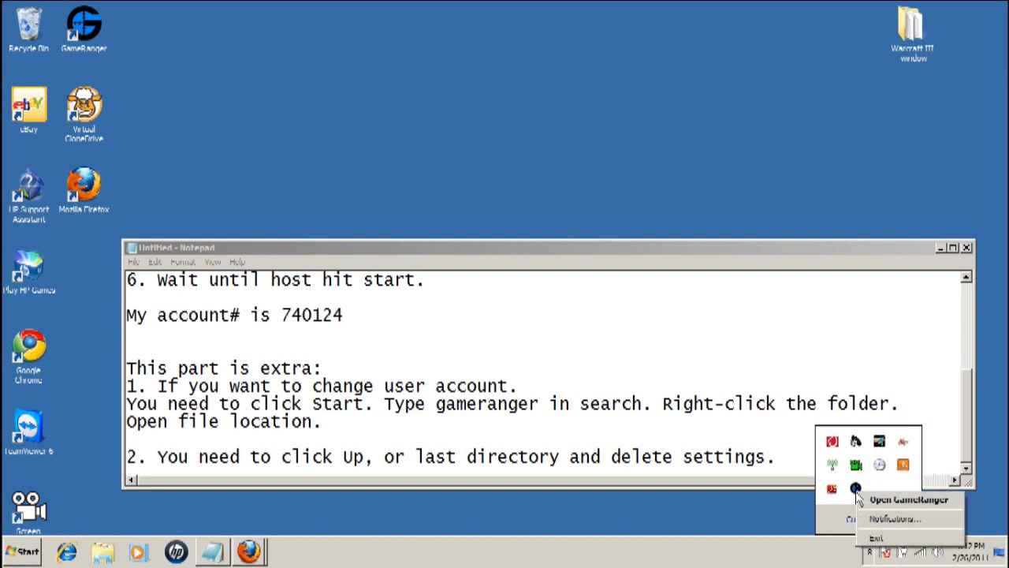
pyautogui.click(883, 540)
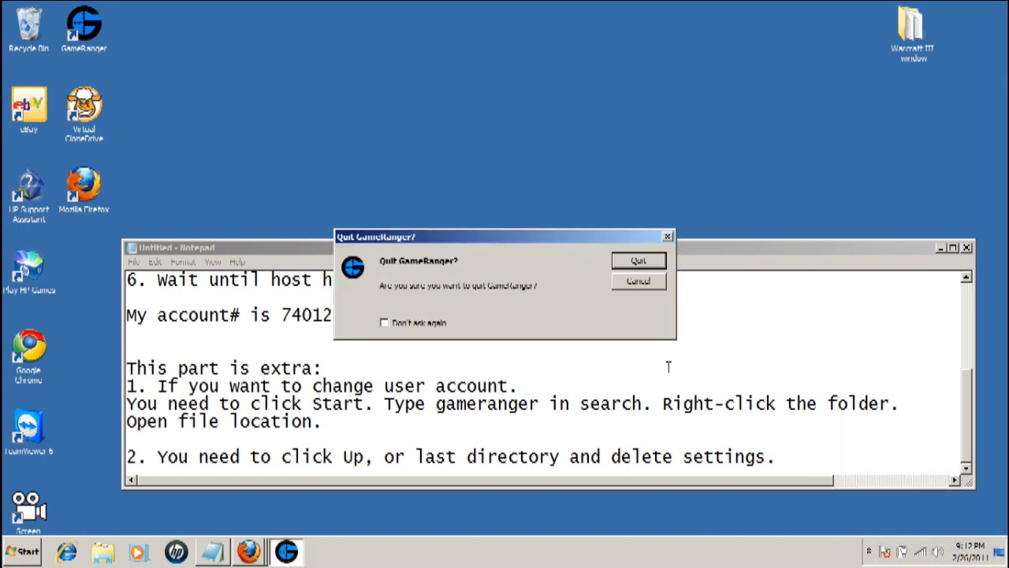
pyautogui.click(643, 260)
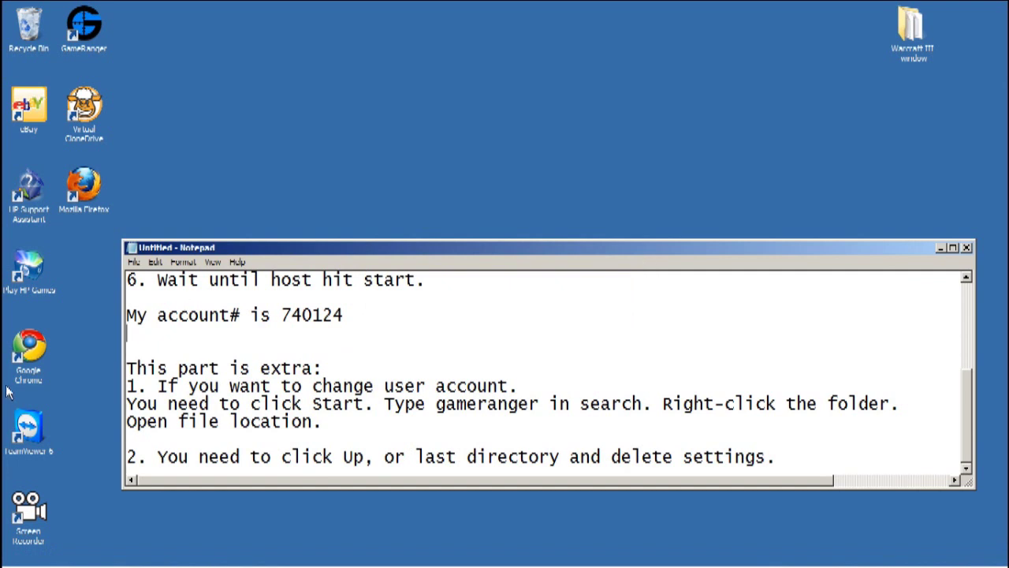
pyautogui.click(24, 554)
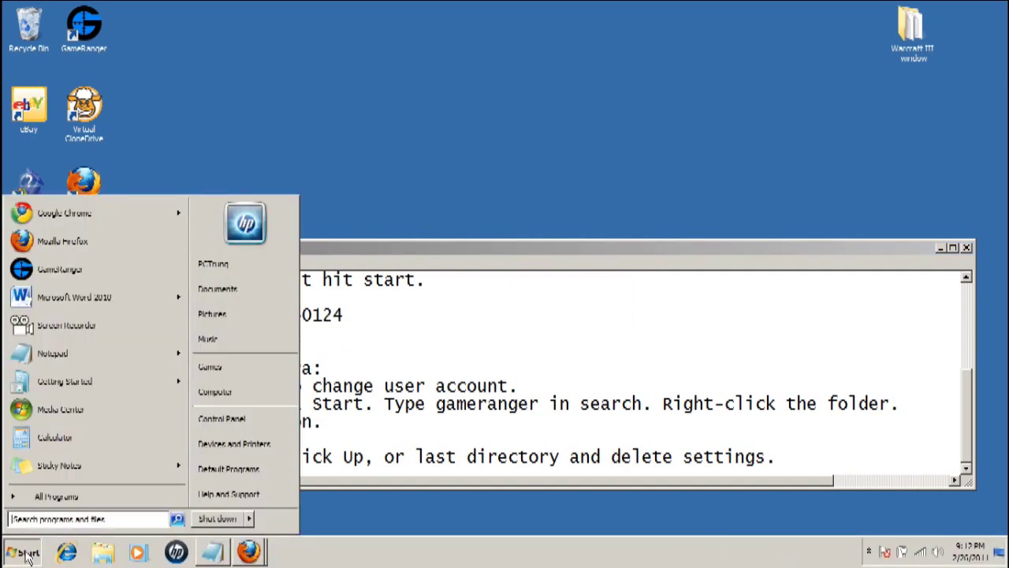
# - Search the Start Menu for 'gameran' and open the GameRanger result's file location
pyautogui.click(30, 520)
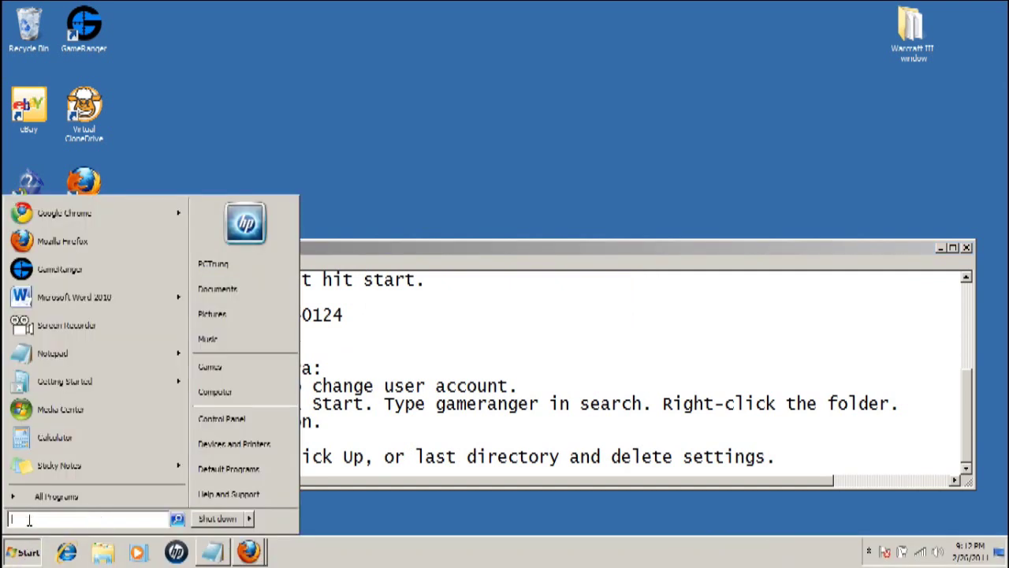
pyautogui.write('gameranger')
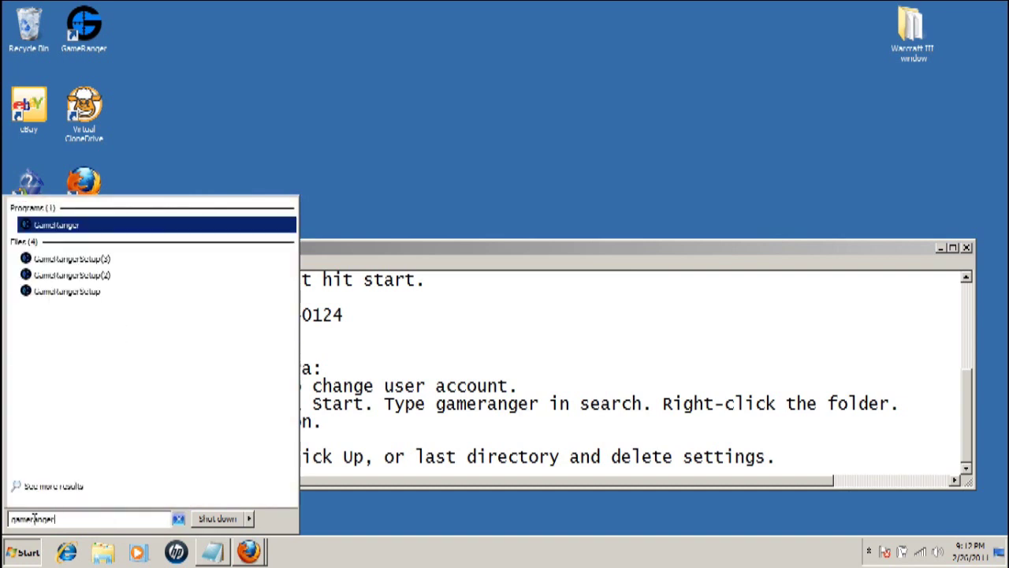
pyautogui.rightClick(63, 229)
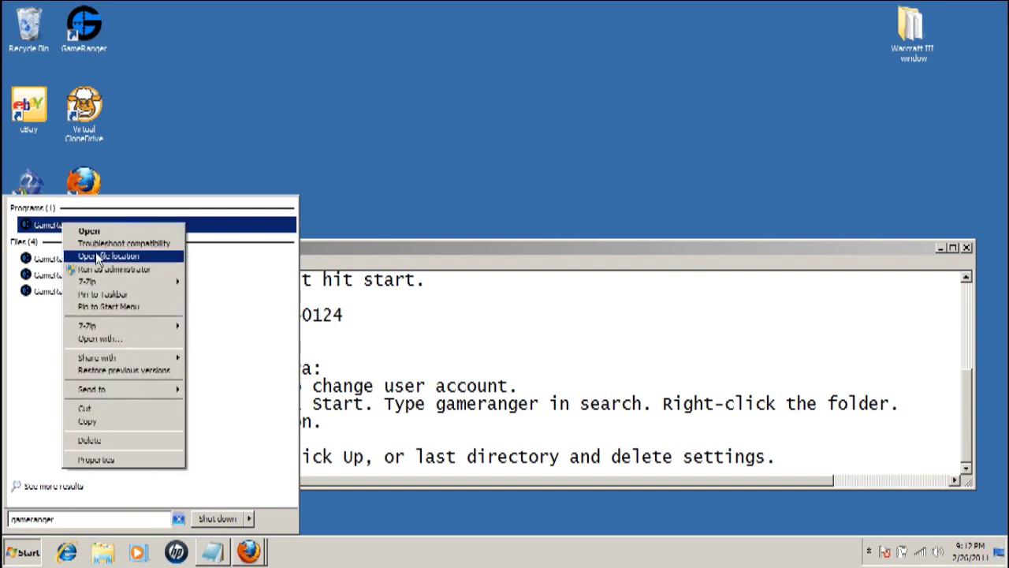
pyautogui.click(100, 257)
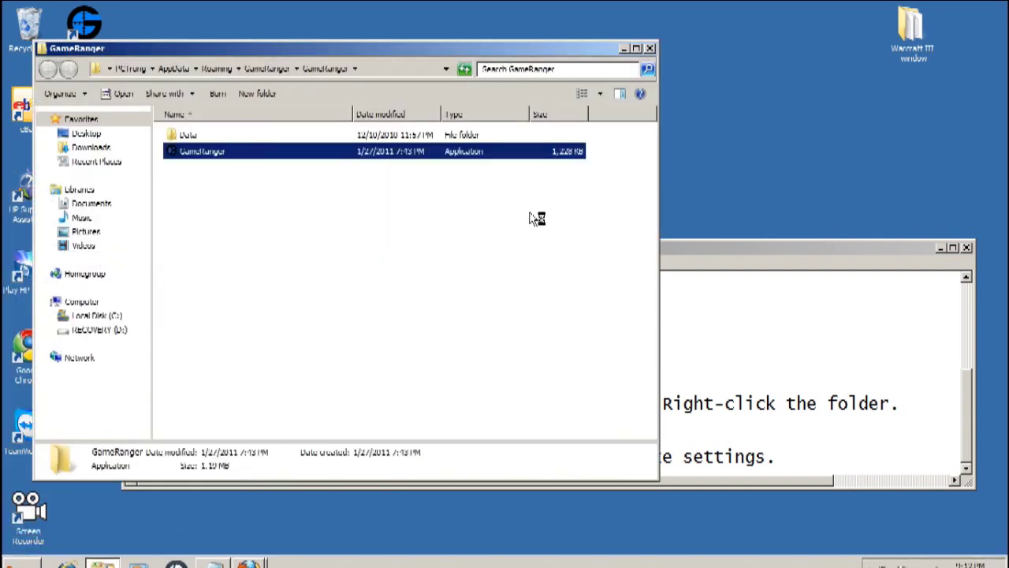
# - Arrange the Notepad notes and the Explorer window so both are fully visible
pyautogui.click(733, 251)
pyautogui.moveTo(733, 249); pyautogui.dragTo(739, 285)
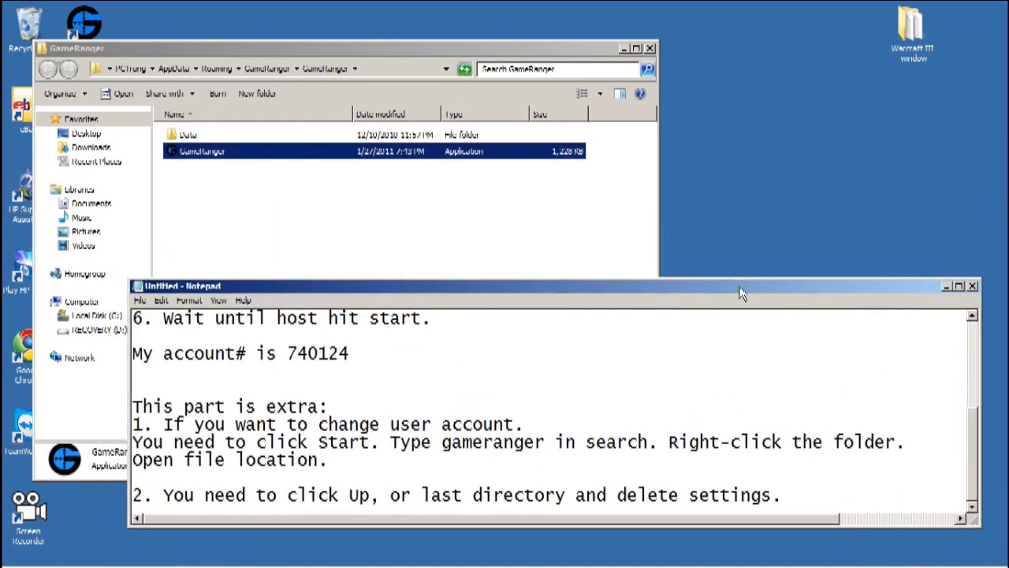
pyautogui.moveTo(426, 50); pyautogui.dragTo(423, 20)
pyautogui.moveTo(763, 297); pyautogui.dragTo(856, 302)
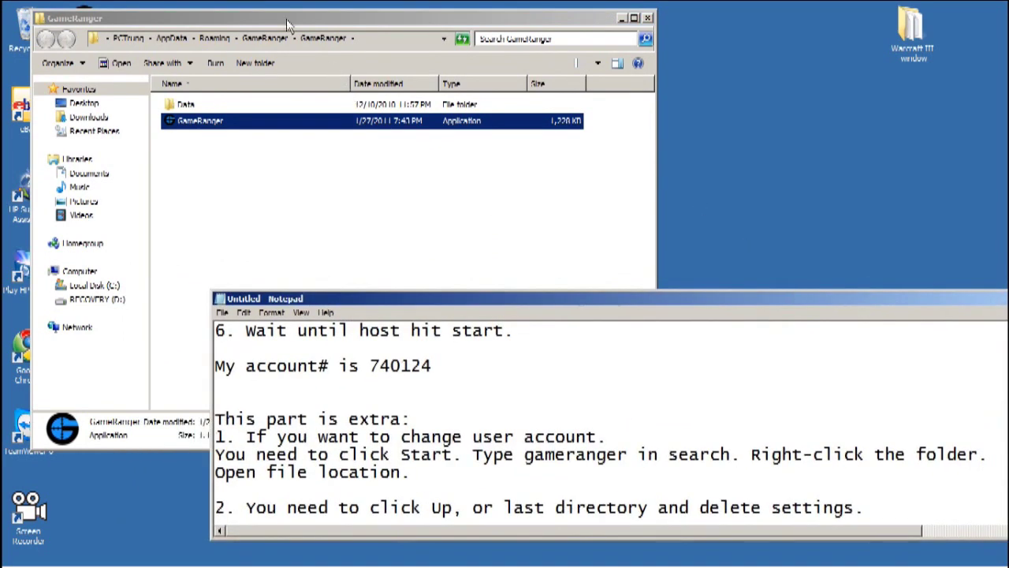
pyautogui.moveTo(266, 12); pyautogui.dragTo(226, 4)
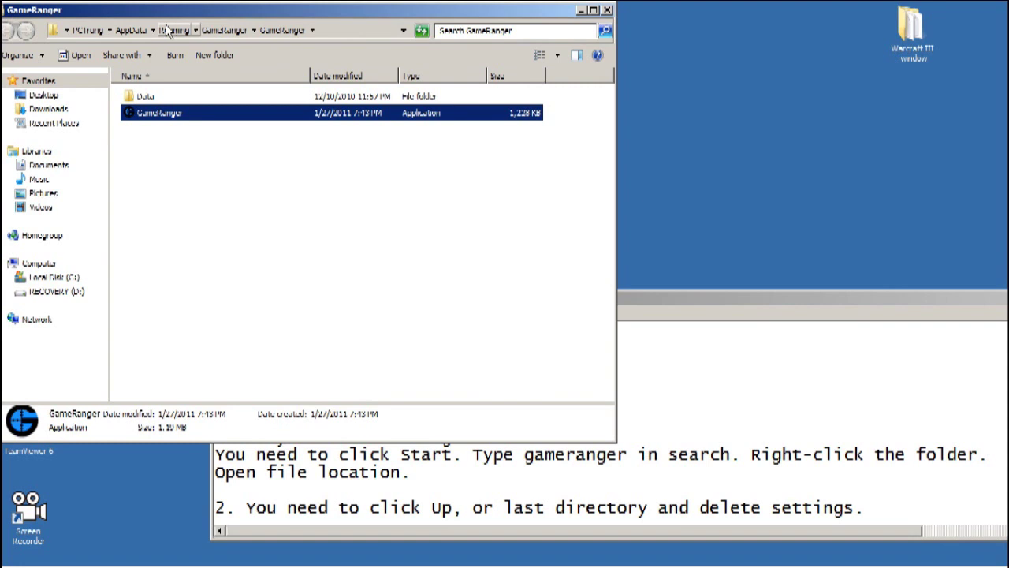
# - Go up to the GameRanger folder, open GameRanger Prefs, and delete the Settings file
pyautogui.click(221, 32)
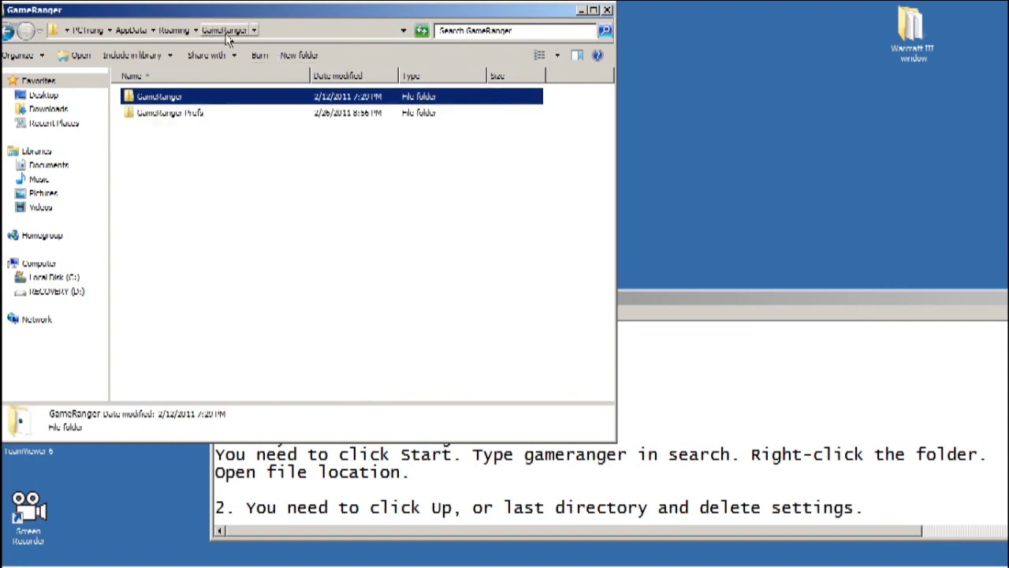
pyautogui.doubleClick(178, 116)
pyautogui.click(161, 167)
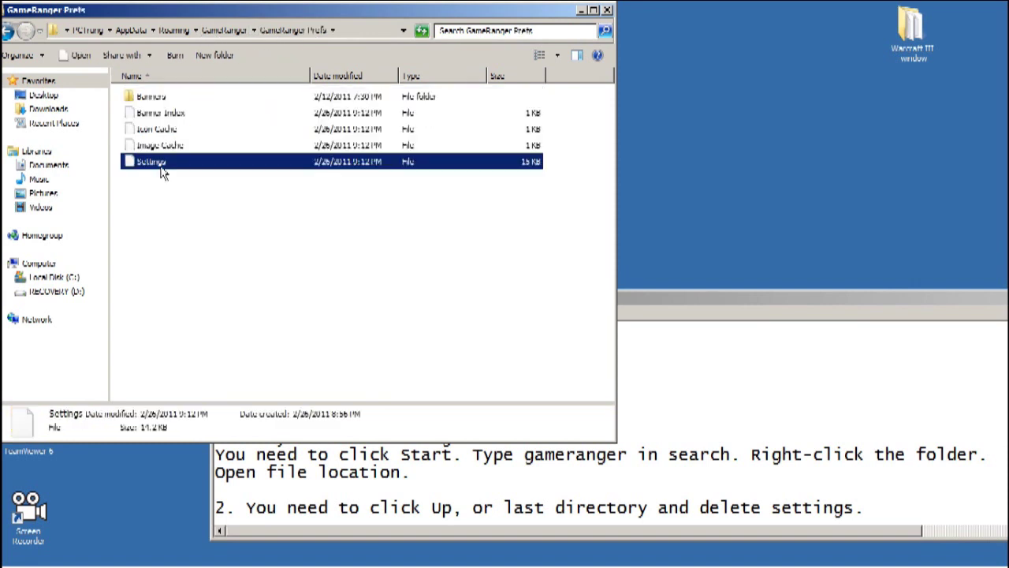
pyautogui.press('Delete')
pyautogui.press('Return')
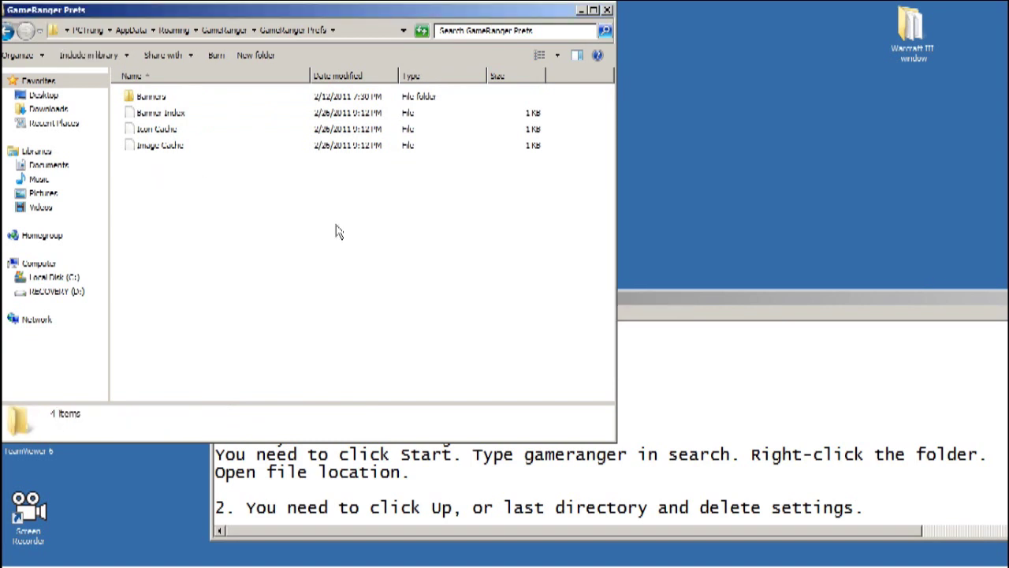
pyautogui.click(711, 351)
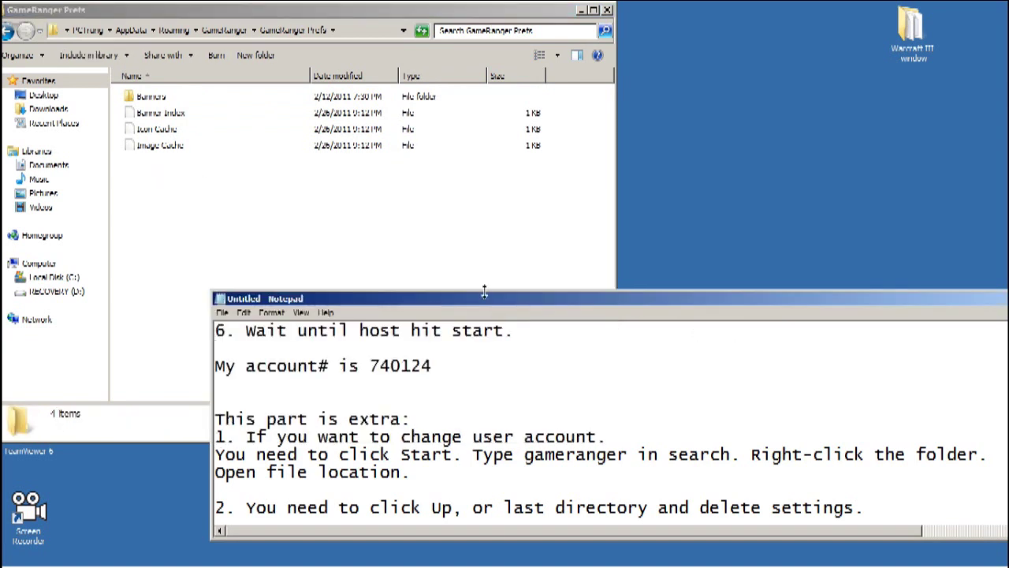
# - Move Explorer right to uncover the desktop icons, then reopen GameRanger Prefs from the GameRanger folder
pyautogui.moveTo(240, 18); pyautogui.dragTo(253, 18)
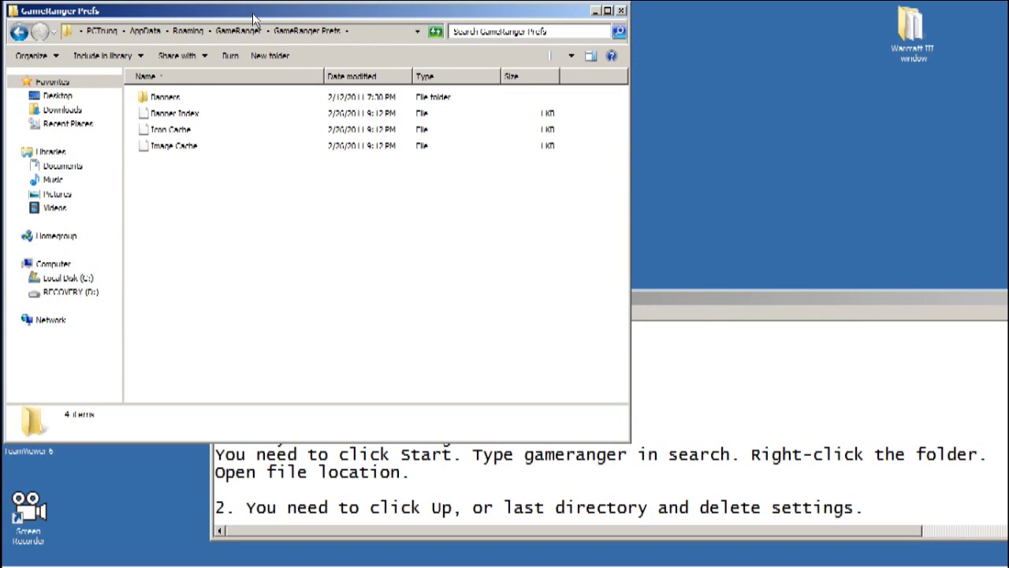
pyautogui.moveTo(253, 18); pyautogui.dragTo(329, 26)
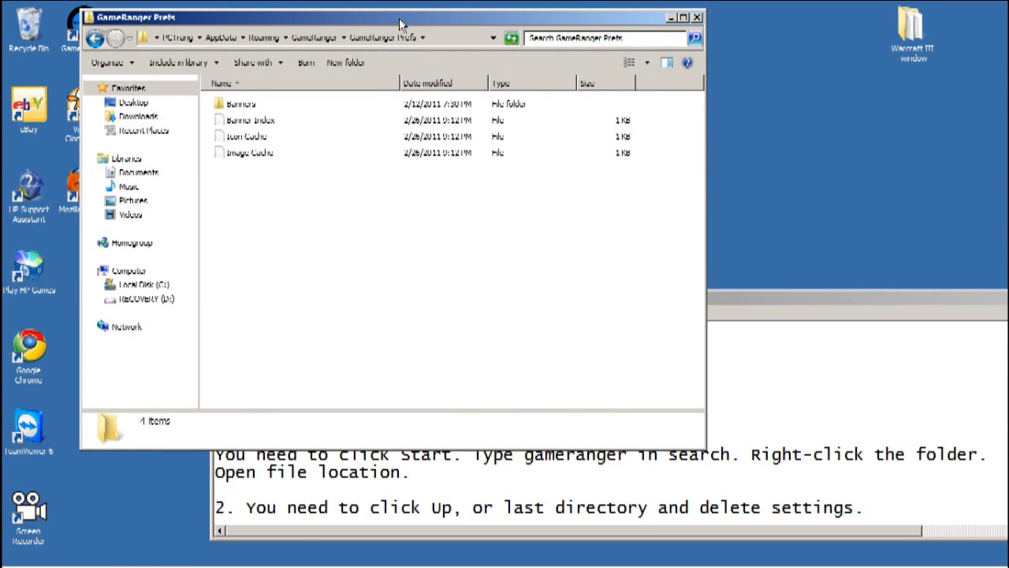
pyautogui.click(314, 38)
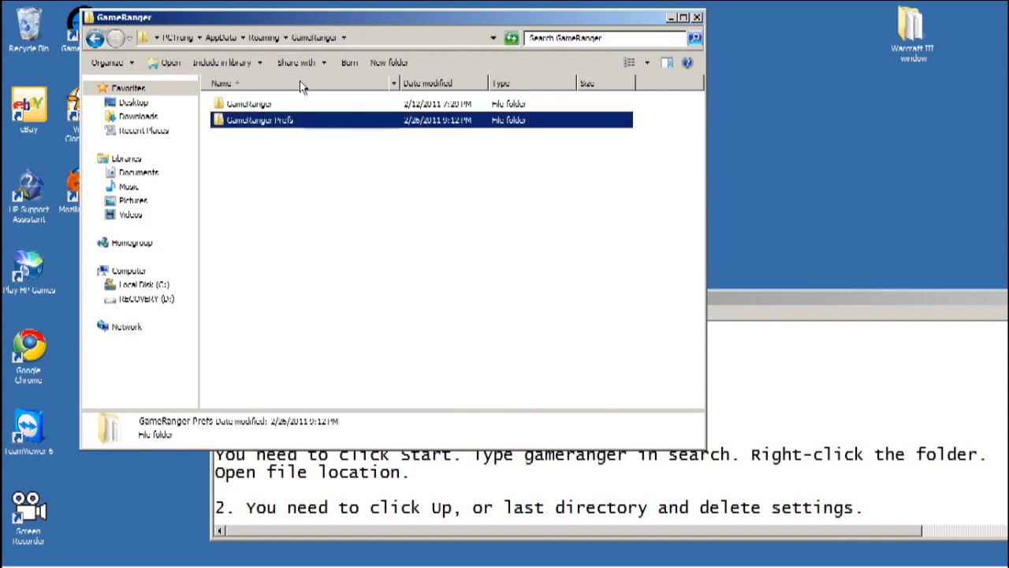
pyautogui.doubleClick(264, 124)
# - Relaunch GameRanger and go through the Account Assistant to 'Use my existing account', then cancel
pyautogui.click(696, 17)
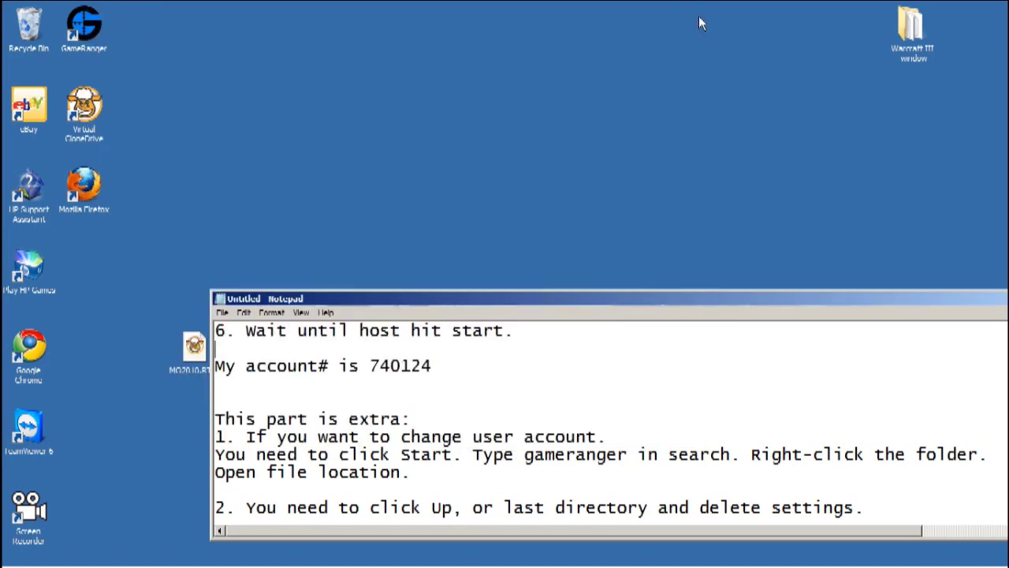
pyautogui.doubleClick(85, 45)
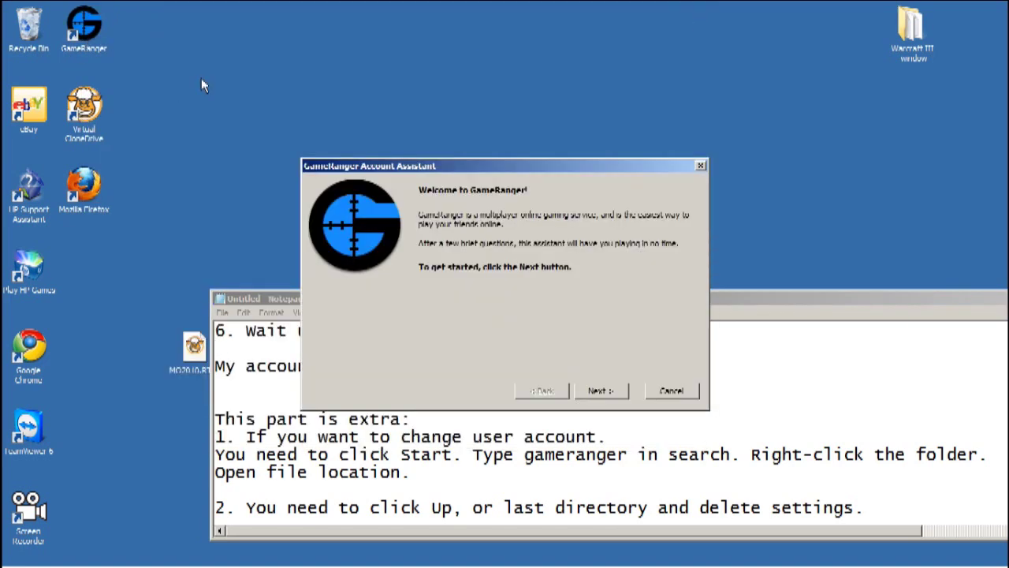
pyautogui.moveTo(462, 172); pyautogui.dragTo(374, 55)
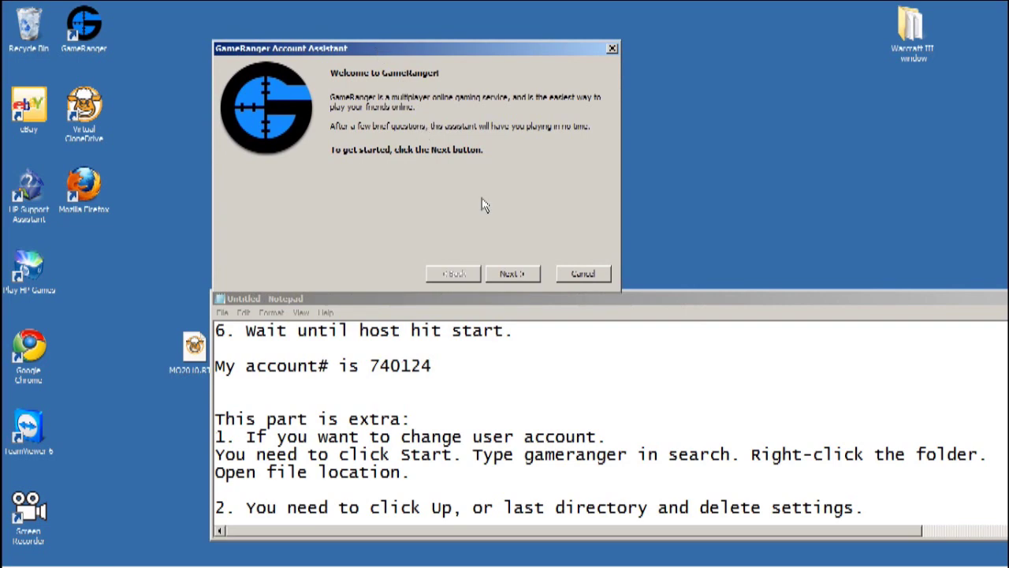
pyautogui.click(512, 273)
pyautogui.click(513, 274)
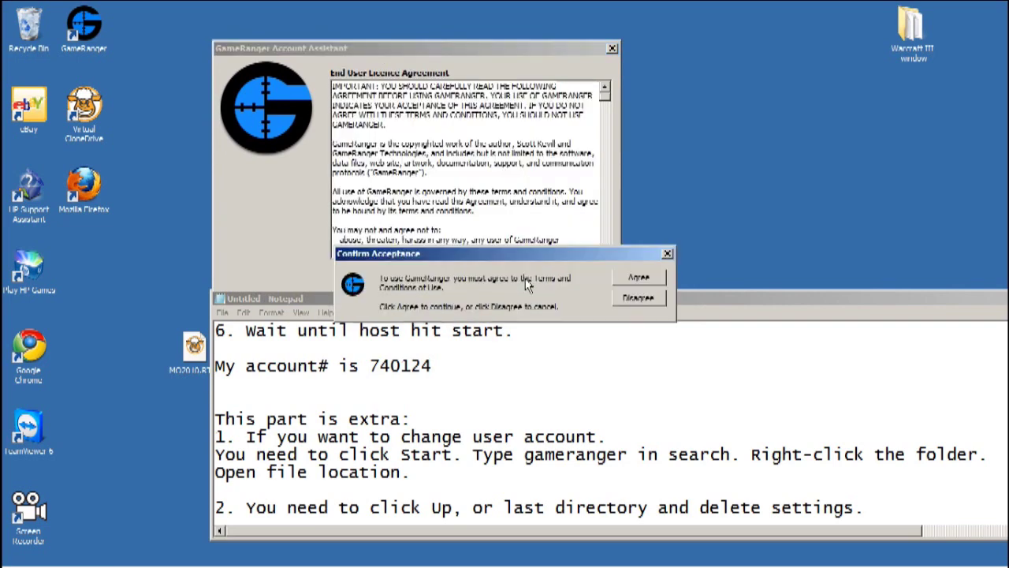
pyautogui.click(639, 277)
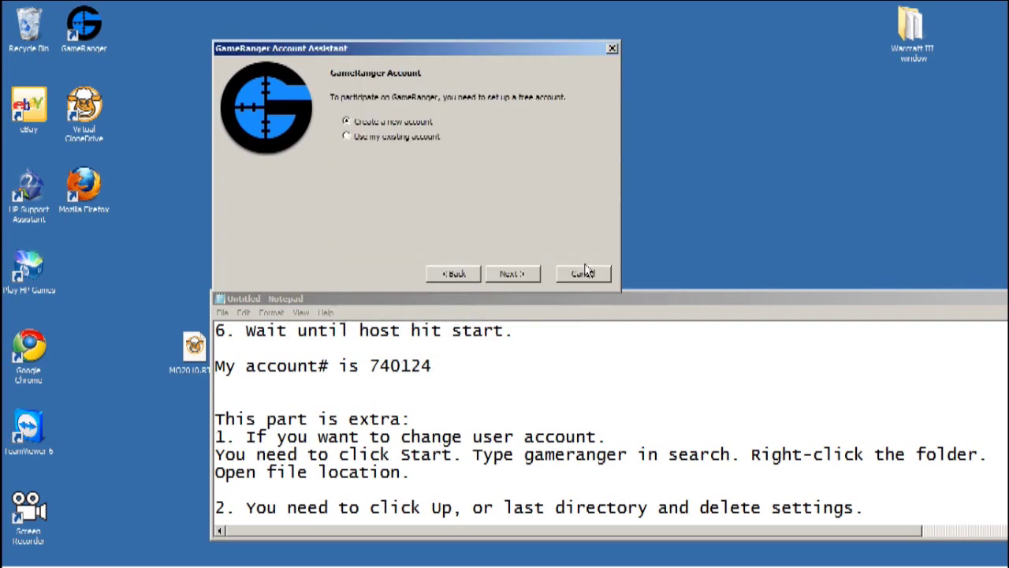
pyautogui.click(377, 137)
pyautogui.click(513, 273)
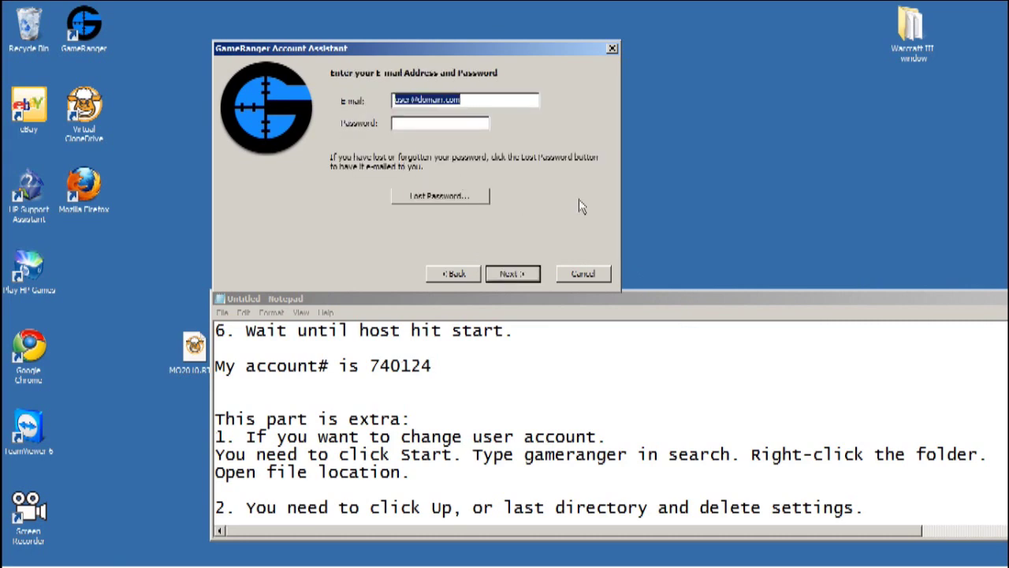
pyautogui.click(583, 274)
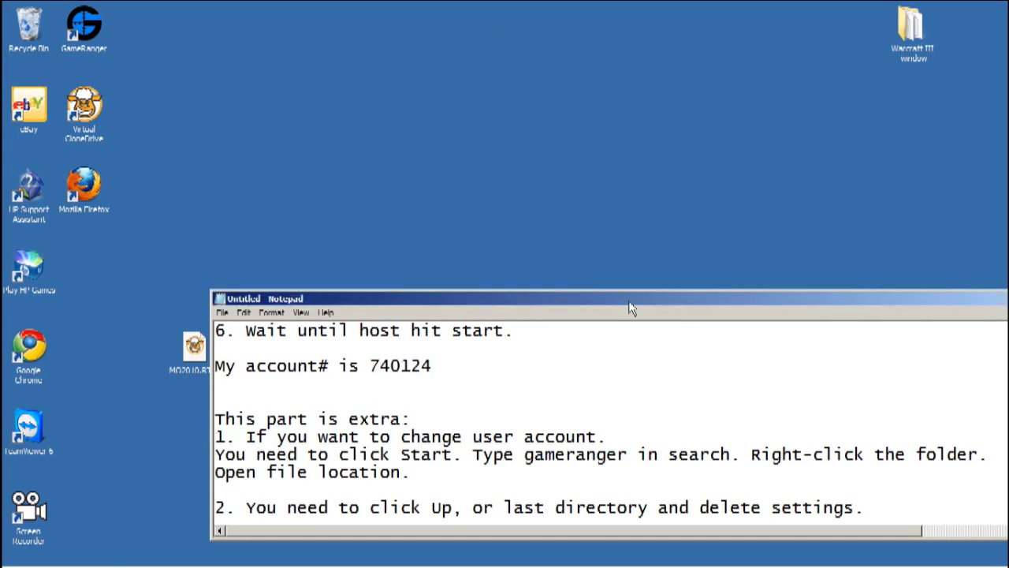
pyautogui.moveTo(629, 300); pyautogui.dragTo(533, 168)
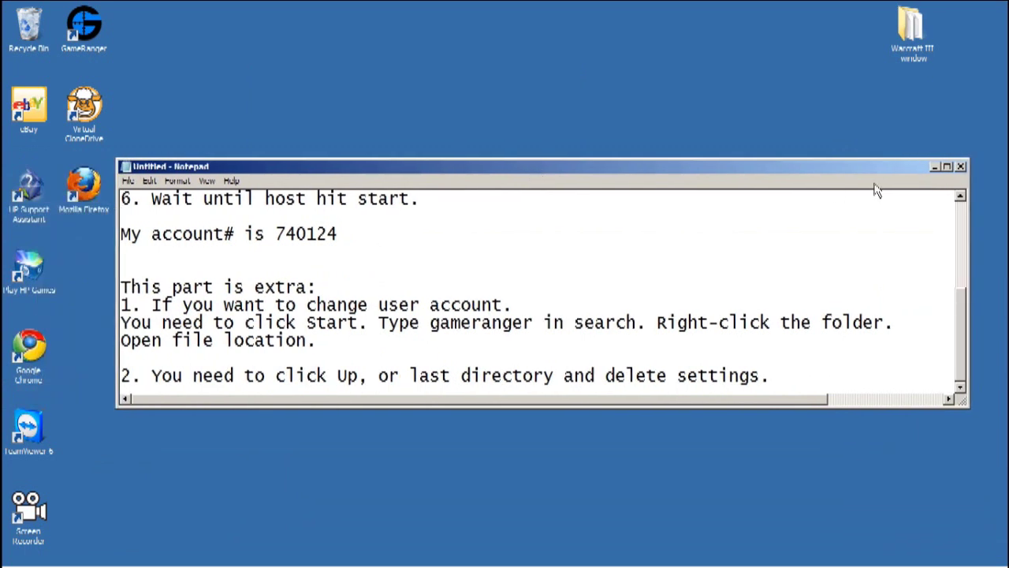